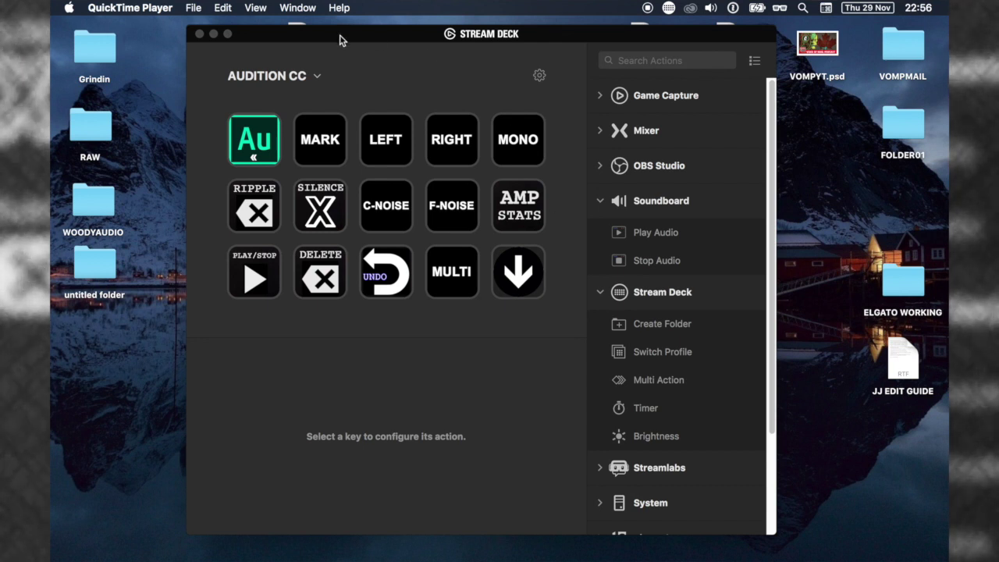
Examine how profiles are imported in the Stream Deck profile preferences, and close the preferences without importing one
{"action": "left_click", "coordinate": [540, 76]}
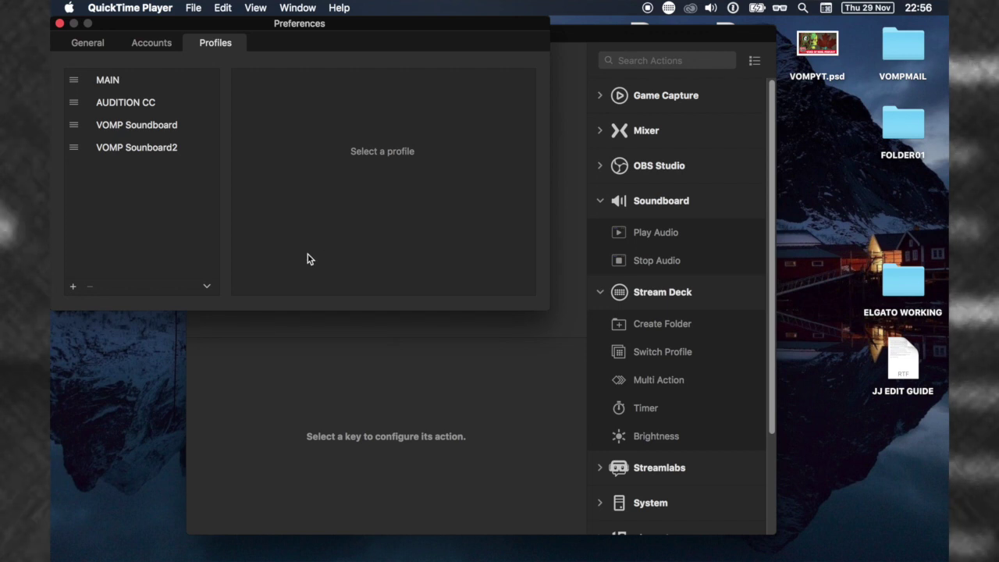
{"action": "left_click", "coordinate": [207, 288]}
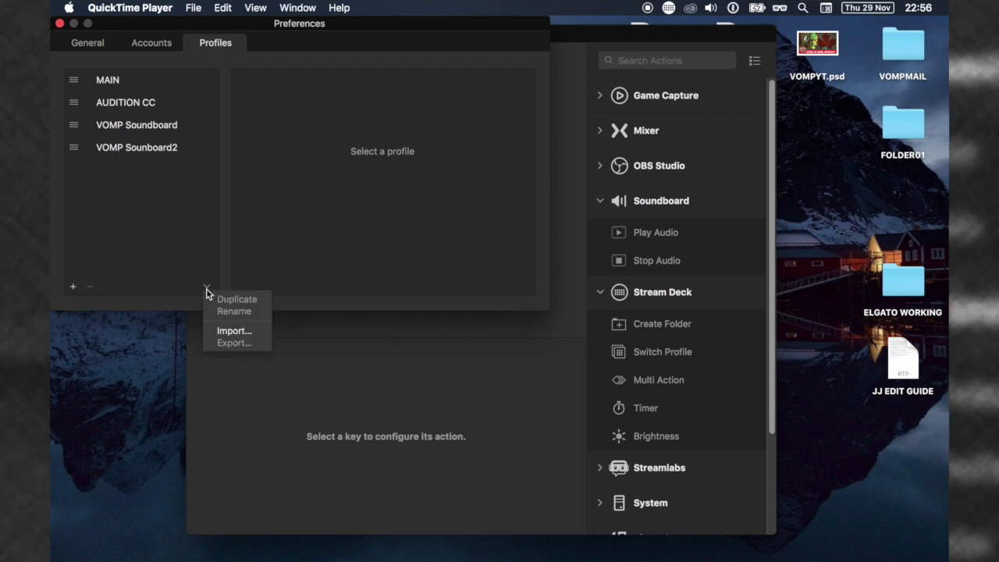
{"action": "left_click", "coordinate": [244, 333]}
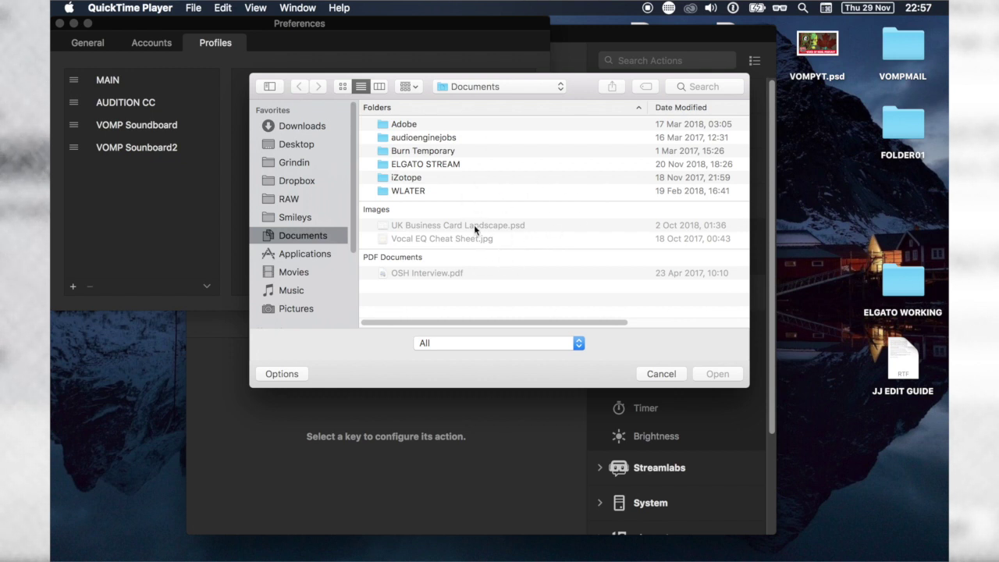
{"action": "left_click", "coordinate": [657, 374]}
{"action": "left_click", "coordinate": [60, 23]}
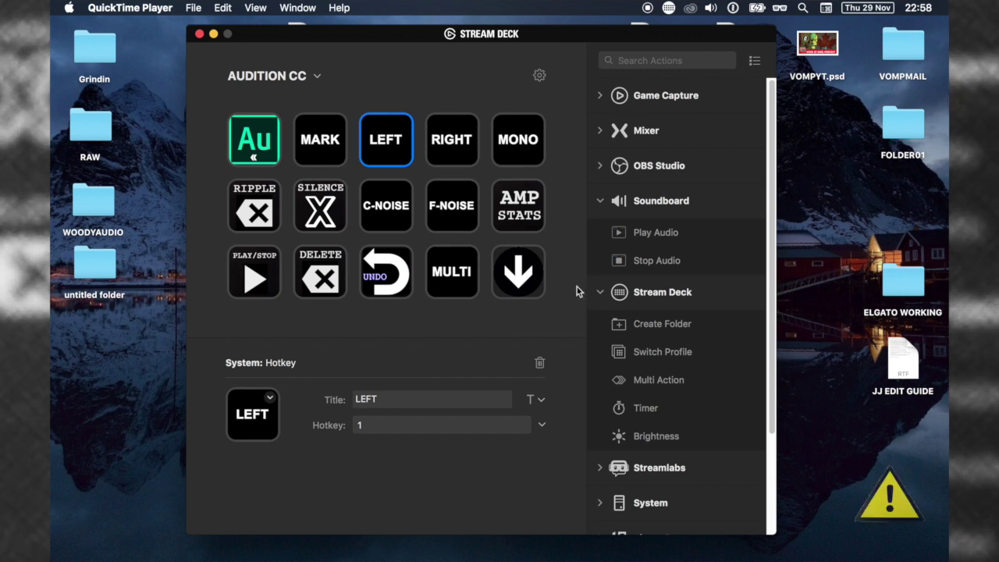
Minimize the Stream Deck window, switch to Adobe Audition and open its keyboard shortcuts editor
{"action": "left_click", "coordinate": [214, 33]}
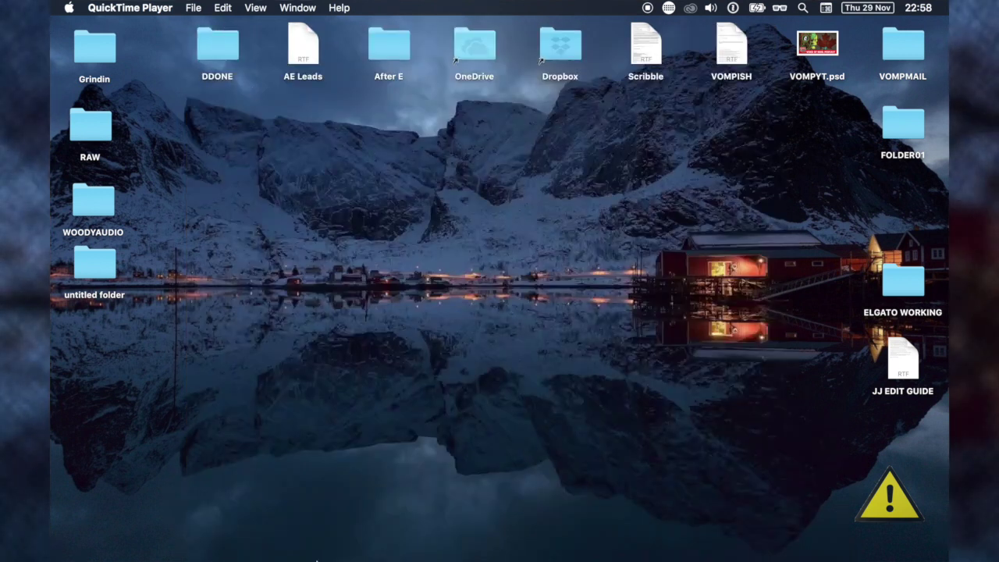
{"action": "mouse_move", "coordinate": [317, 558]}
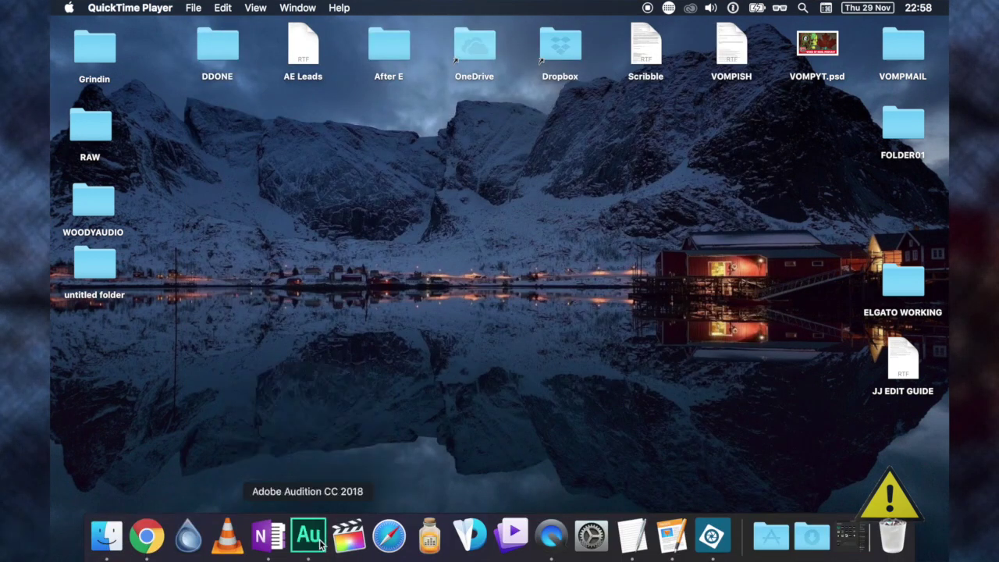
{"action": "left_click", "coordinate": [309, 536]}
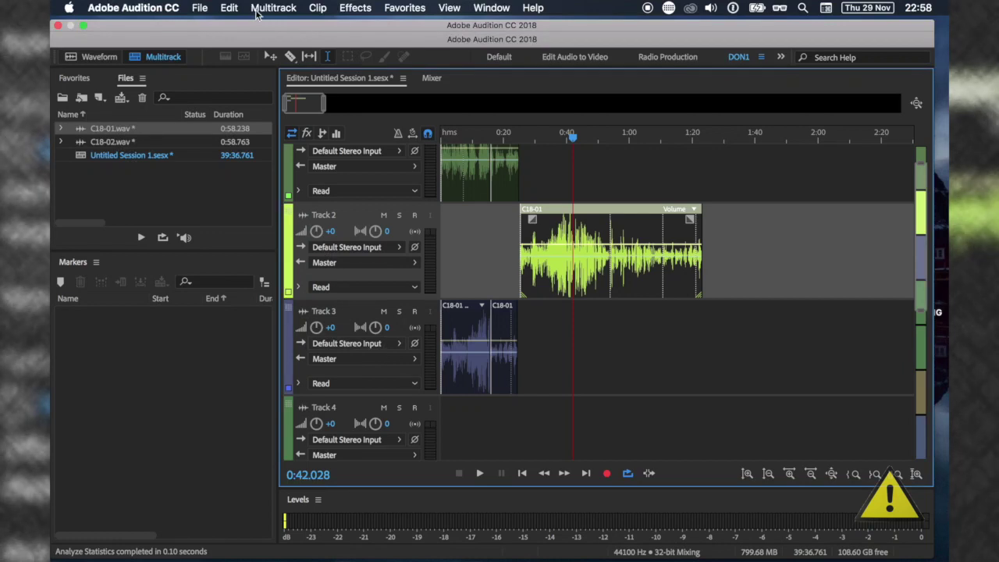
{"action": "left_click", "coordinate": [228, 7]}
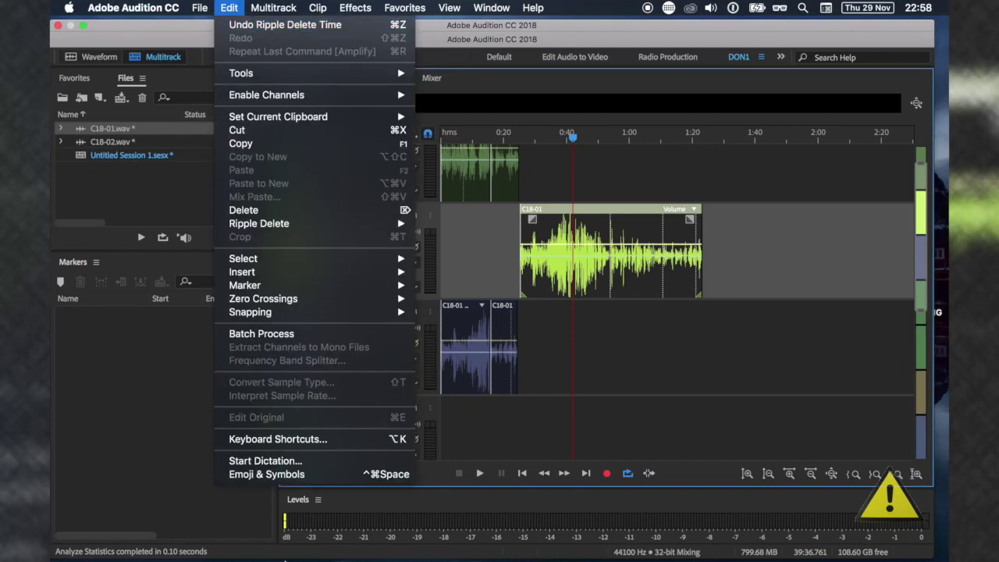
{"action": "left_click", "coordinate": [329, 443]}
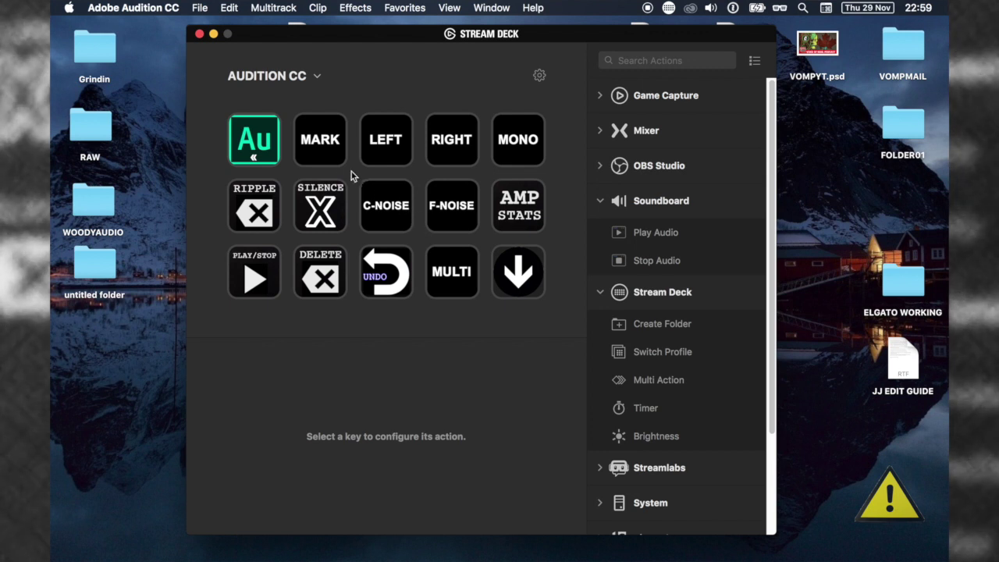
Check the hotkeys of the Stream Deck's MARK and LEFT keys, and examine Adobe Audition's keyboard shortcut map without changing it
{"action": "left_click", "coordinate": [325, 153]}
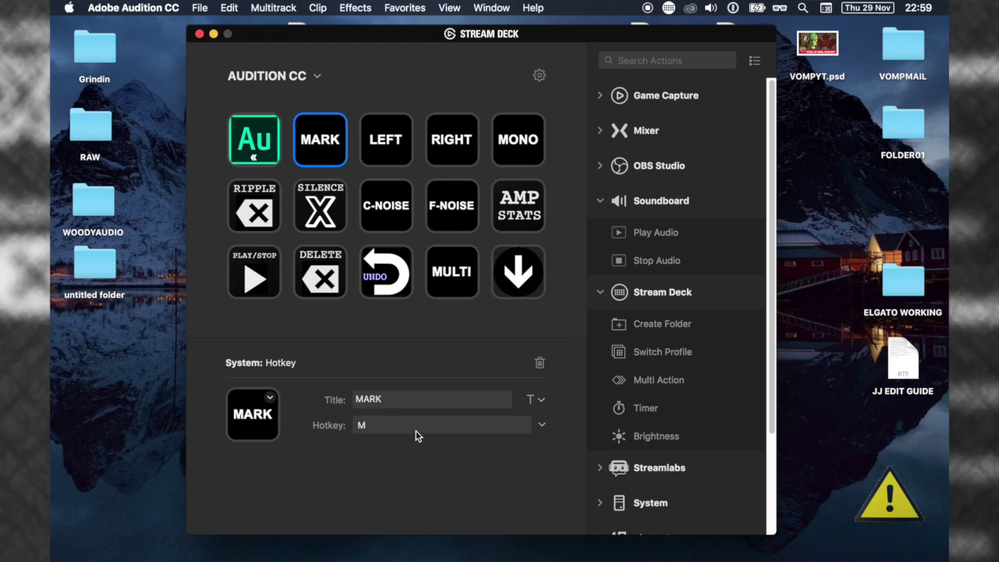
{"action": "left_click", "coordinate": [386, 153]}
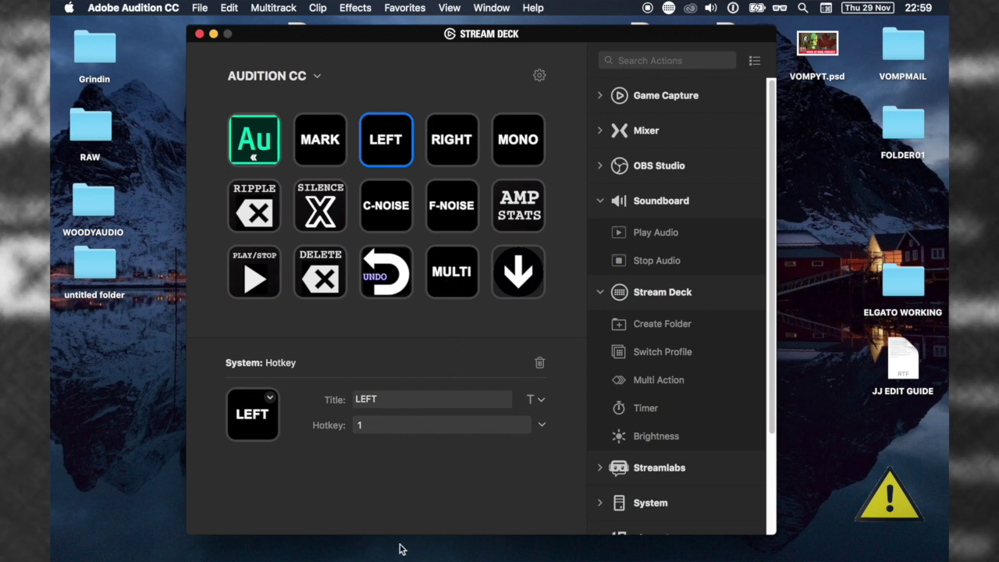
{"action": "left_click", "coordinate": [320, 535]}
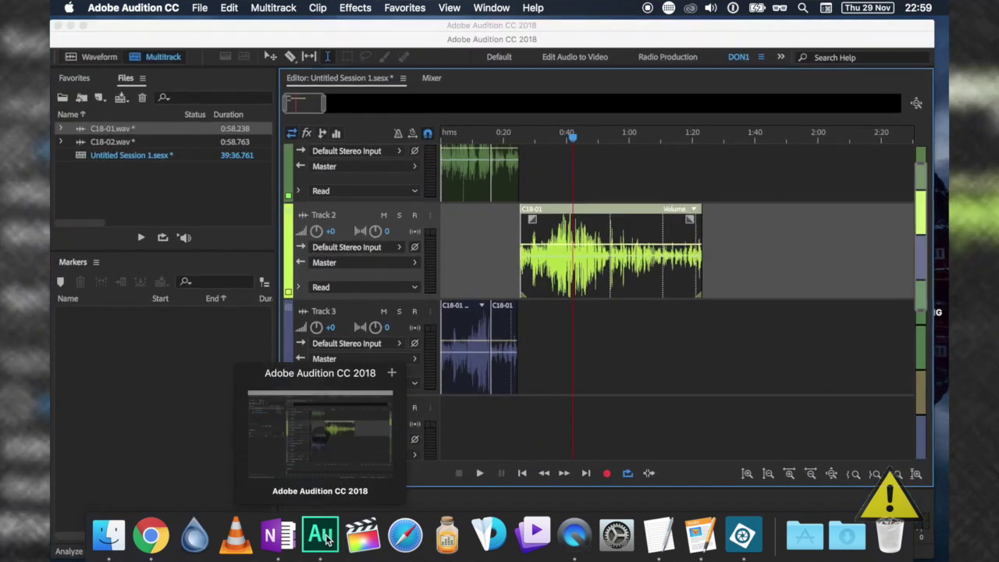
{"action": "left_click", "coordinate": [273, 8]}
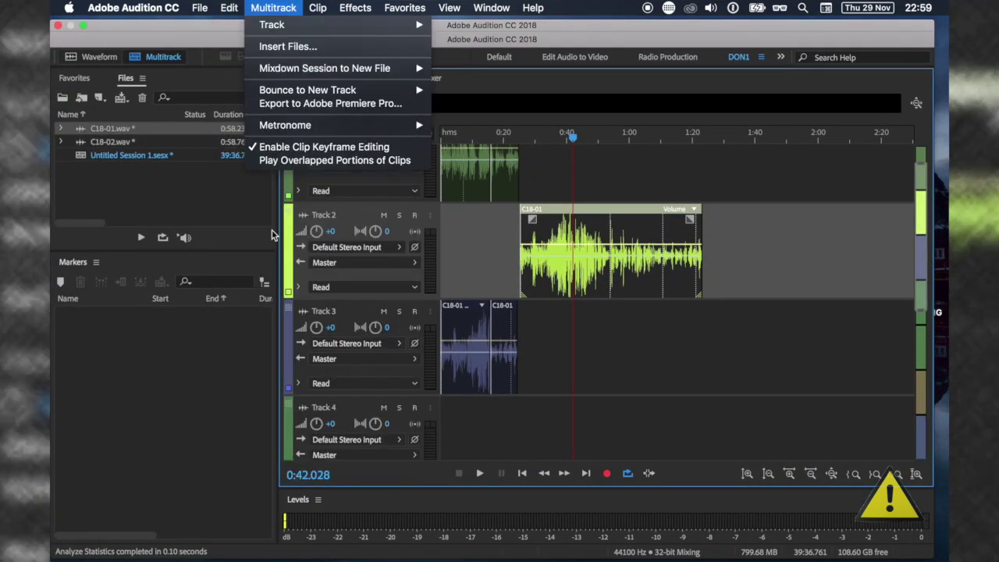
{"action": "mouse_move", "coordinate": [228, 8]}
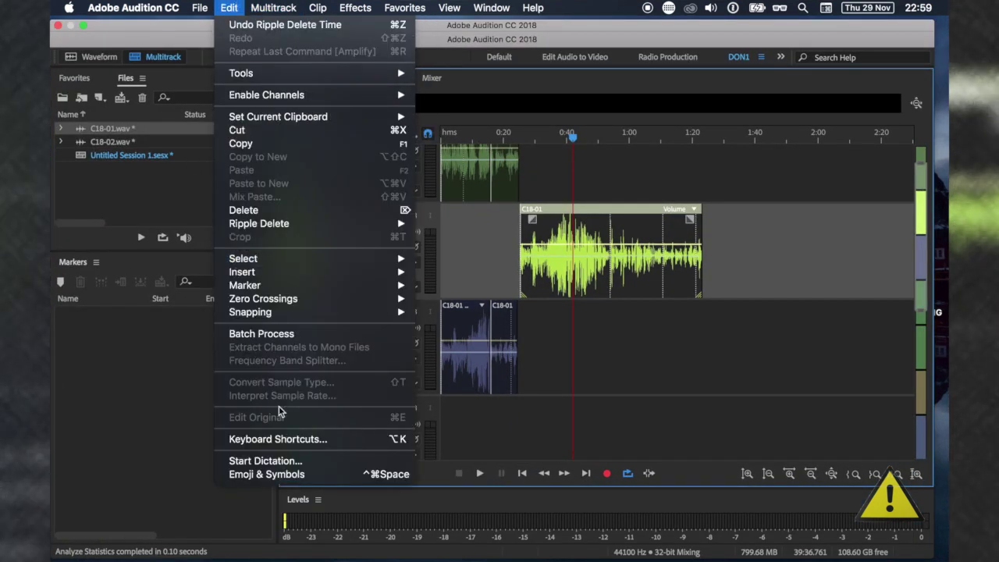
{"action": "left_click", "coordinate": [298, 440]}
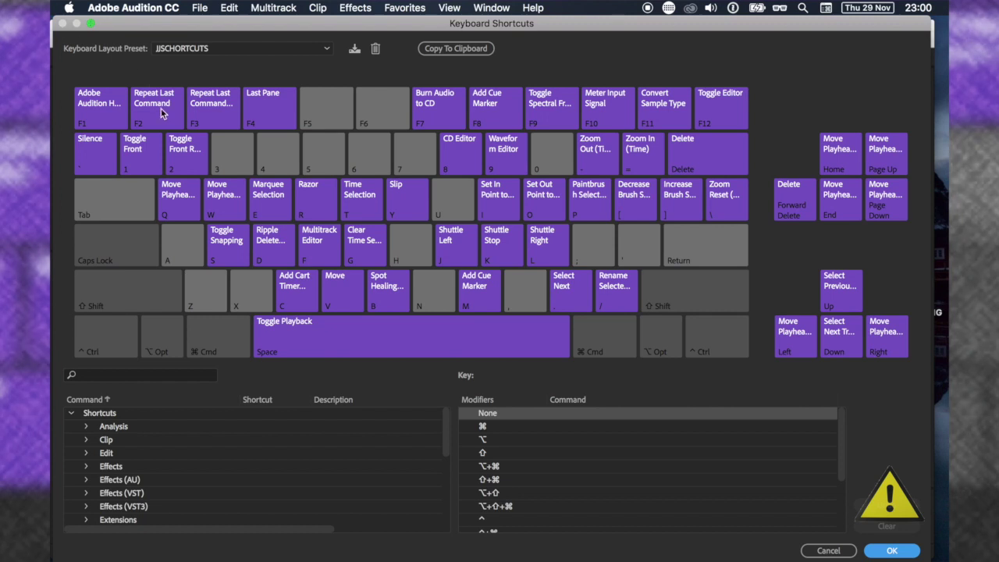
{"action": "left_click", "coordinate": [829, 550]}
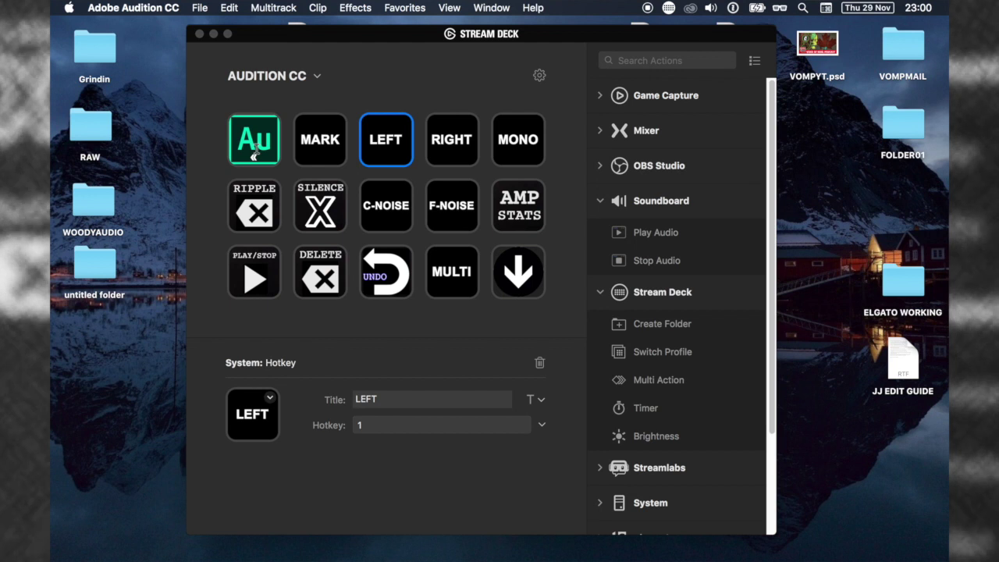
Back in Stream Deck, check the Au key and review the hotkeys assigned to the MARK, LEFT, RIGHT, MONO and RIPPLE keys
{"action": "double_click", "coordinate": [254, 153]}
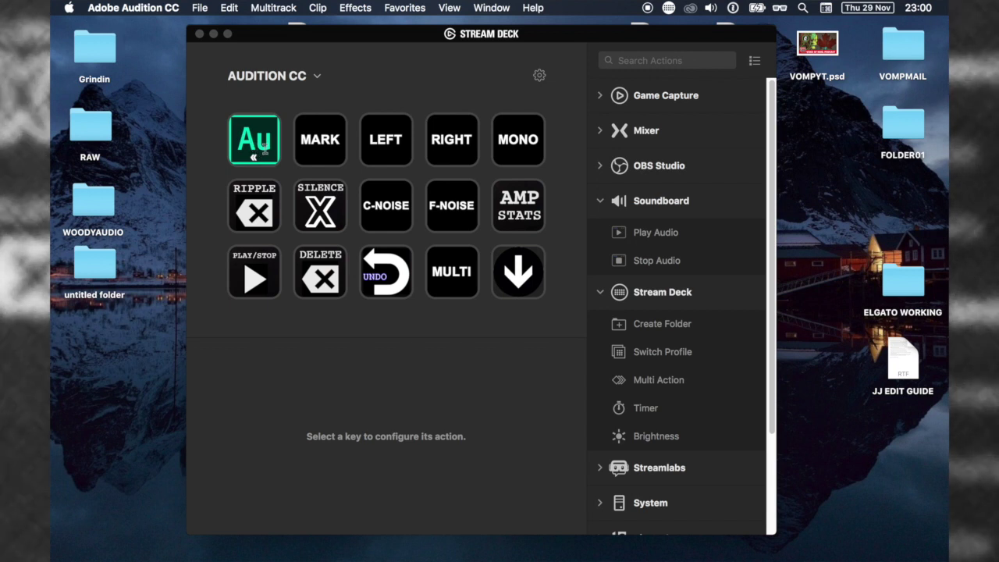
{"action": "left_click", "coordinate": [324, 143]}
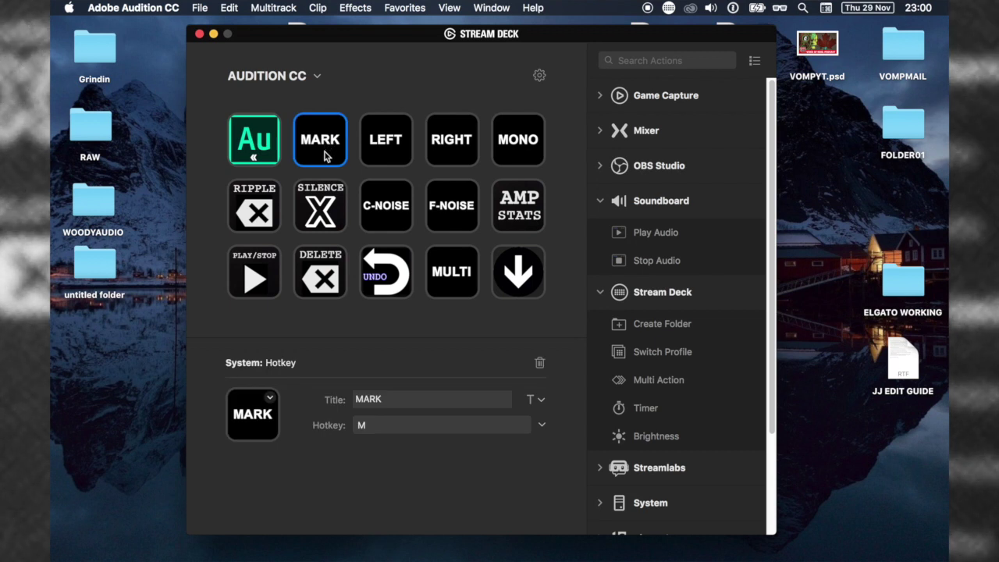
{"action": "left_click", "coordinate": [379, 149]}
{"action": "left_click", "coordinate": [465, 147]}
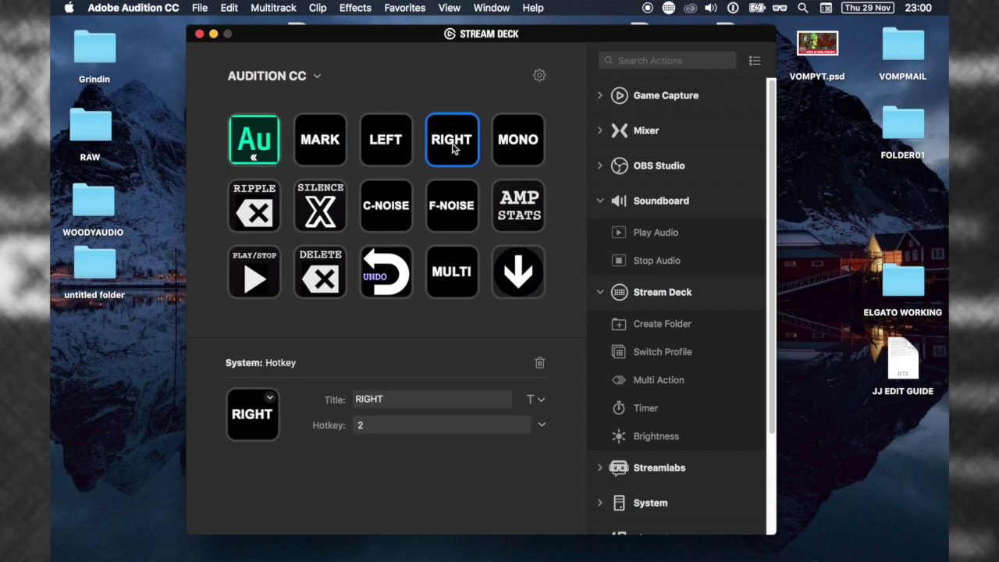
{"action": "left_click", "coordinate": [388, 148]}
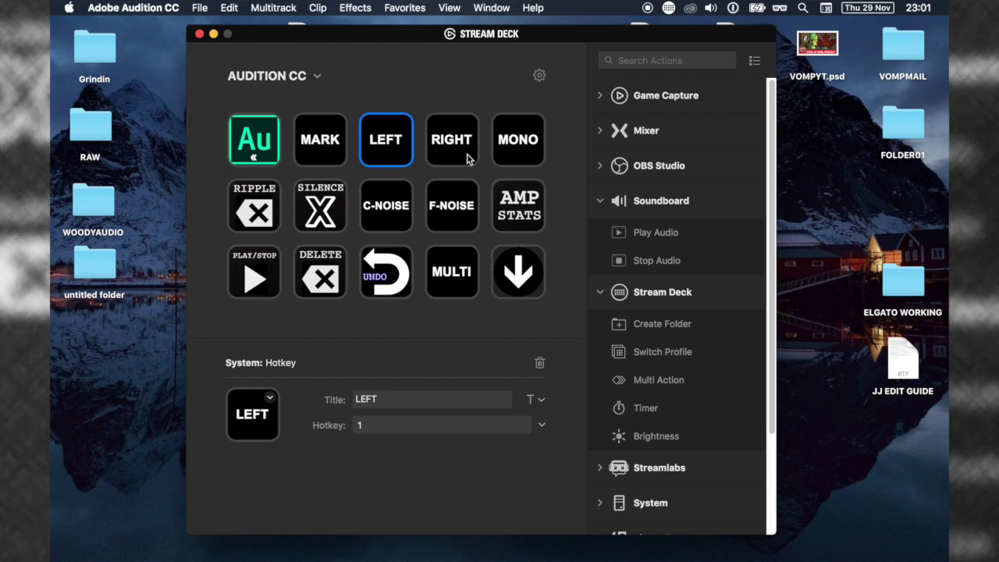
{"action": "left_click", "coordinate": [471, 161]}
{"action": "left_click", "coordinate": [387, 154]}
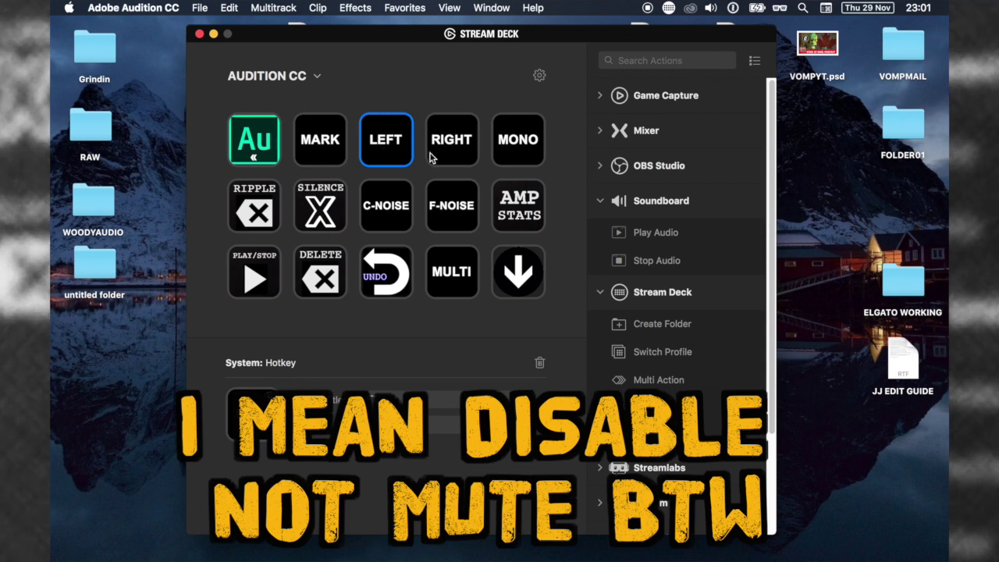
{"action": "left_click", "coordinate": [517, 154]}
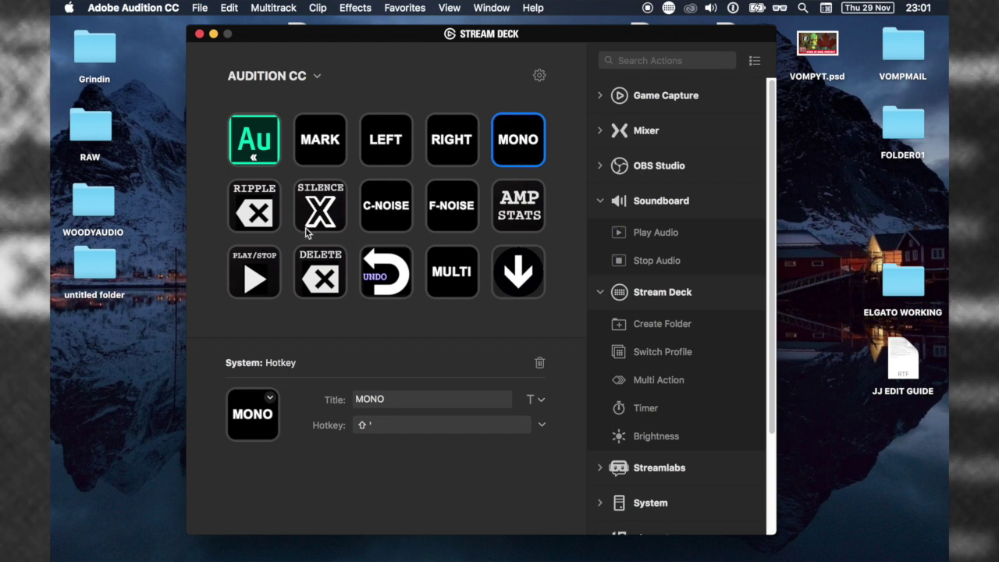
{"action": "left_click", "coordinate": [257, 224]}
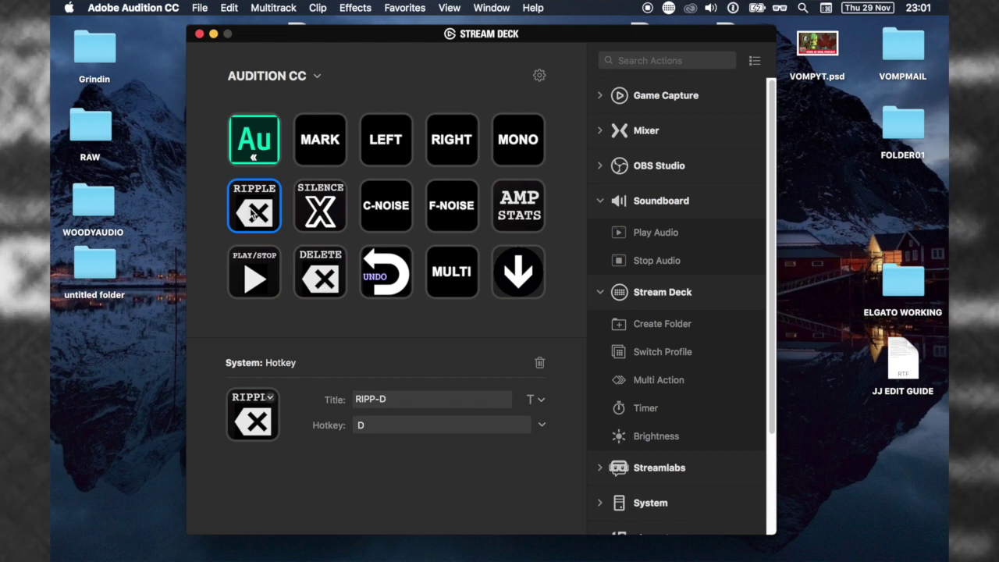
In Adobe Audition, select the time range from about 0:07 to 0:48 in the multitrack session and ripple delete it
{"action": "mouse_move", "coordinate": [404, 547]}
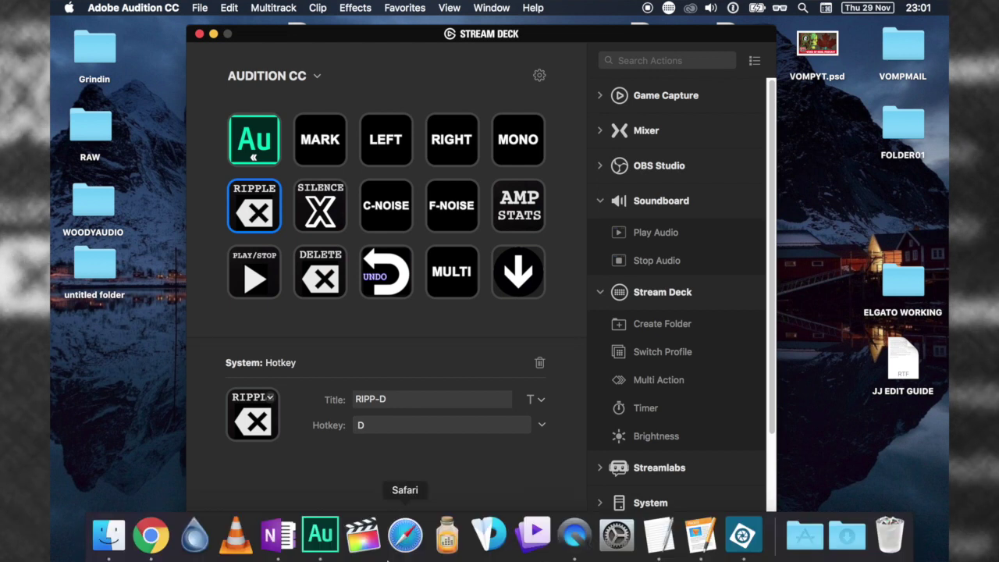
{"action": "left_click", "coordinate": [344, 534]}
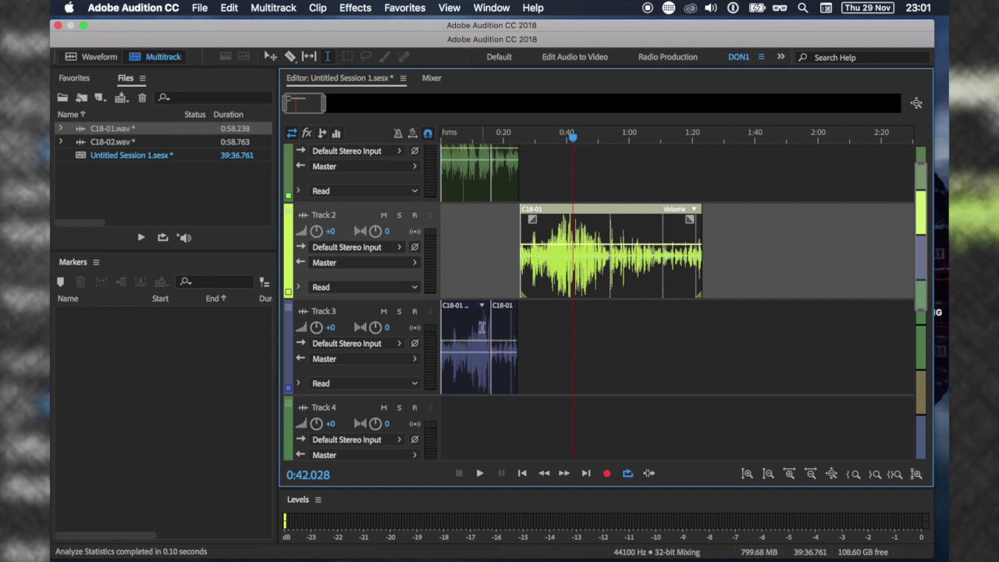
{"action": "left_click_drag", "start_coordinate": [466, 422], "coordinate": [593, 430]}
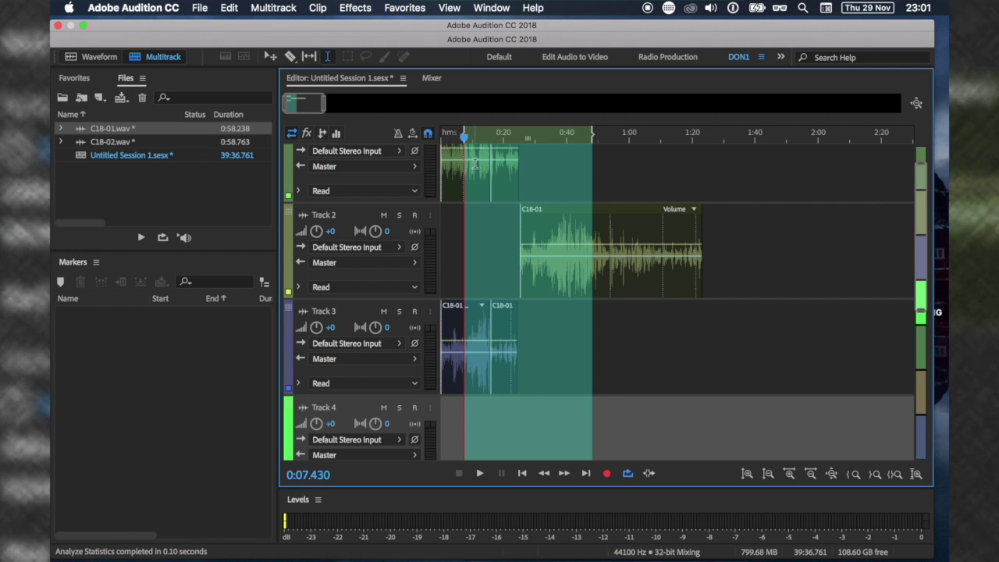
{"action": "key", "text": "super+shift+BackSpace"}
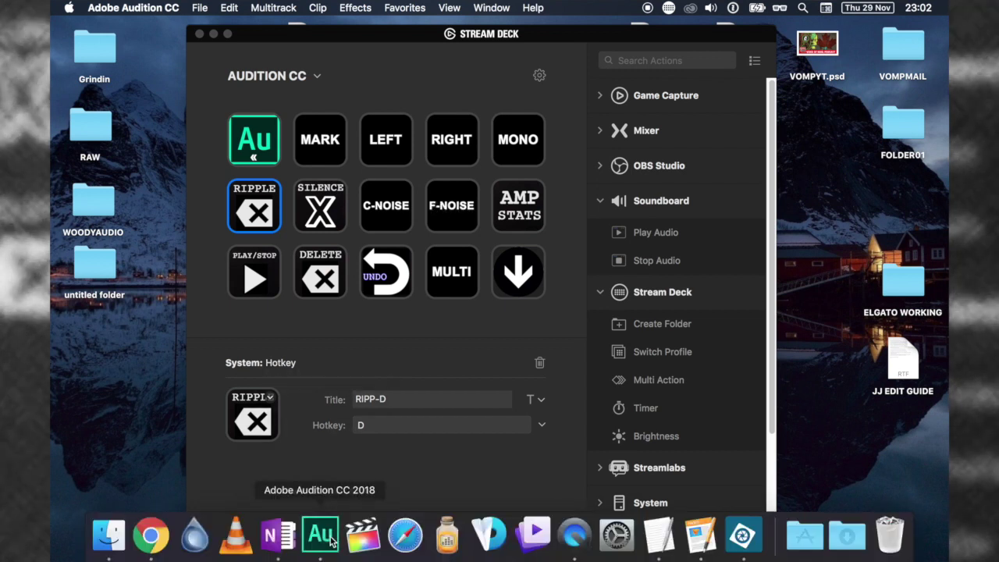
In Adobe Audition, open Track 2's C18-01 clip in the waveform editor and view the Noise Reduction effect without applying it
{"action": "left_click", "coordinate": [333, 542]}
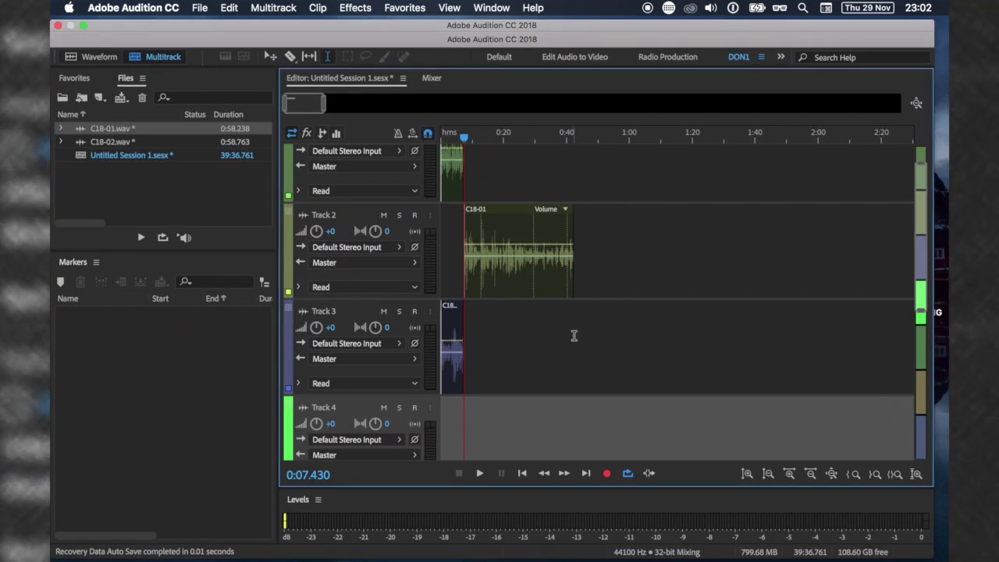
{"action": "left_click", "coordinate": [523, 264]}
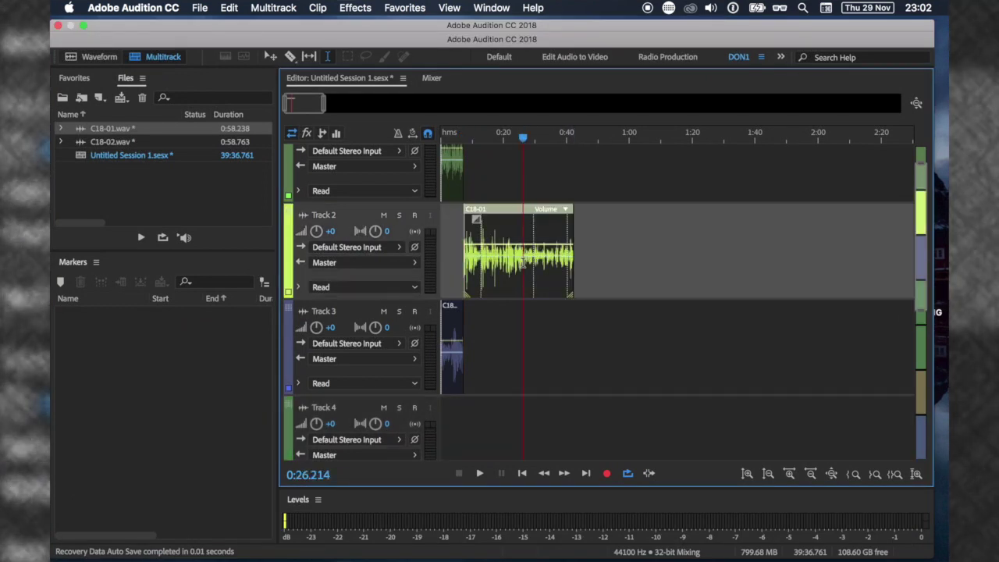
{"action": "double_click", "coordinate": [523, 264]}
{"action": "key", "text": "super+shift+p"}
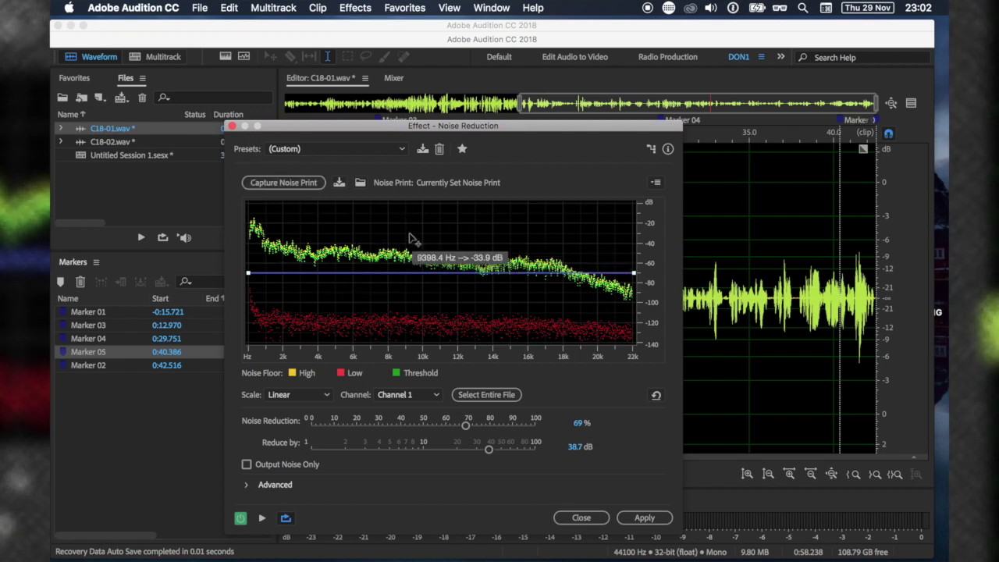
{"action": "left_click", "coordinate": [231, 127]}
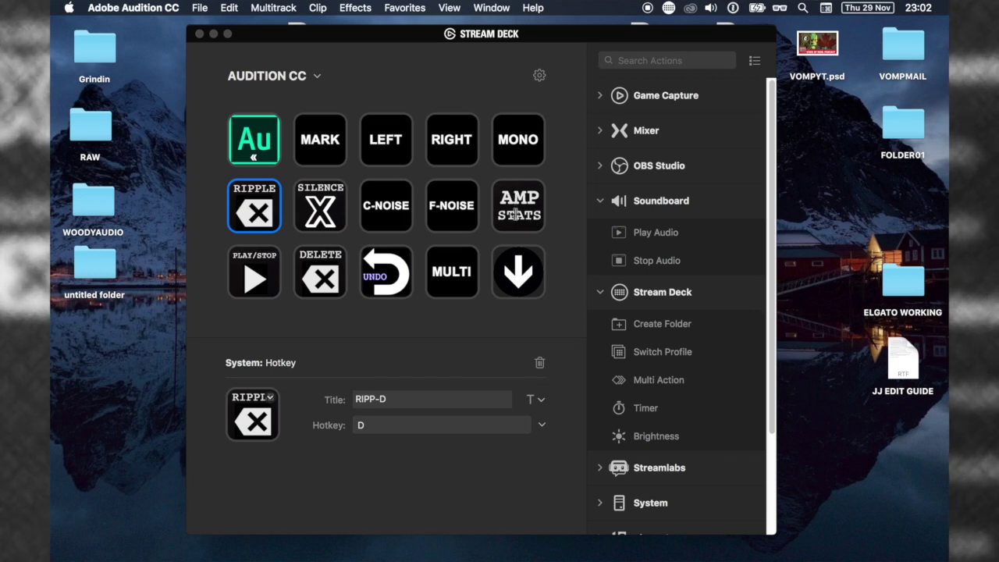
Look up the Amplitude Statistics option among the available panels in Adobe Audition without opening it
{"action": "mouse_move", "coordinate": [447, 553]}
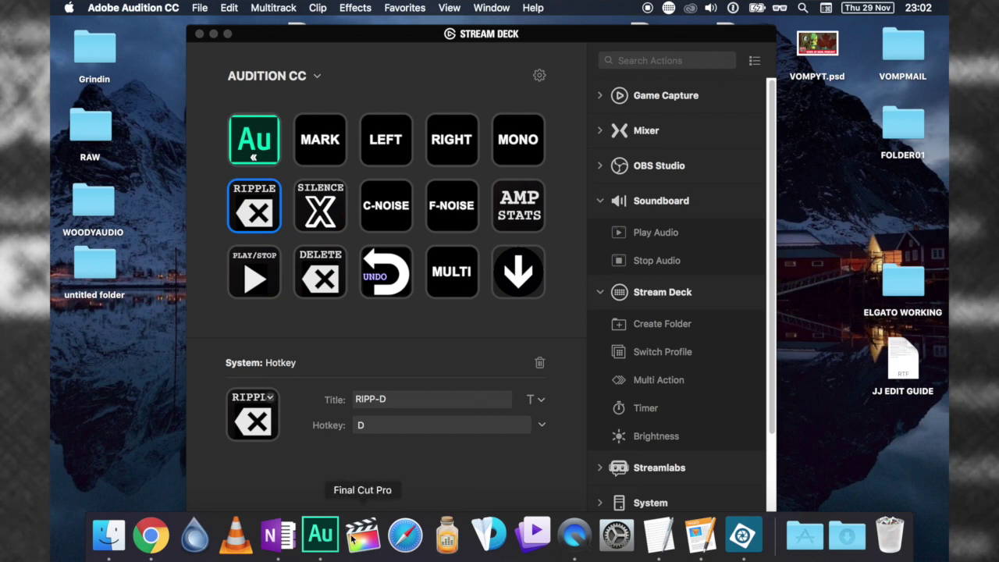
{"action": "left_click", "coordinate": [320, 535]}
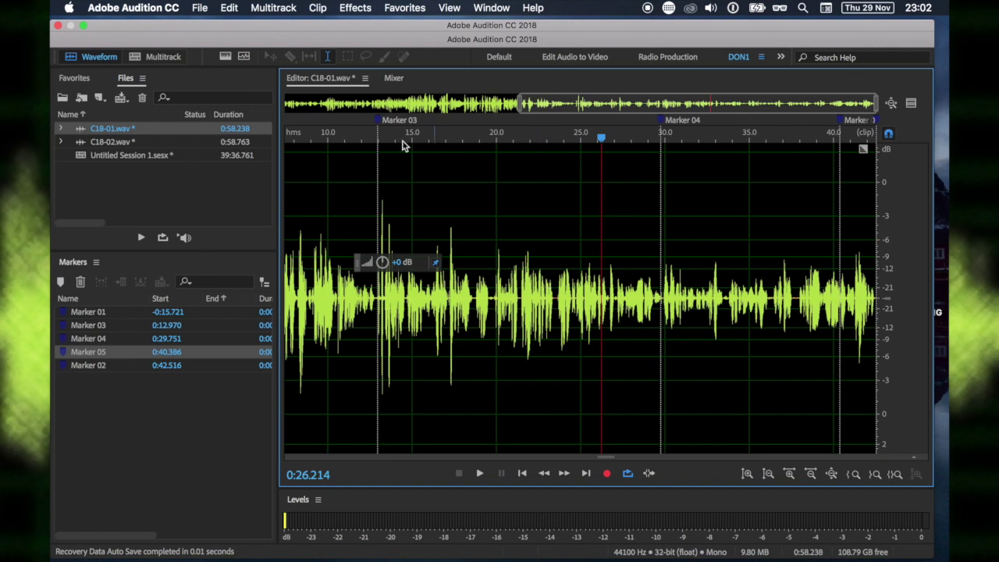
{"action": "left_click", "coordinate": [494, 7]}
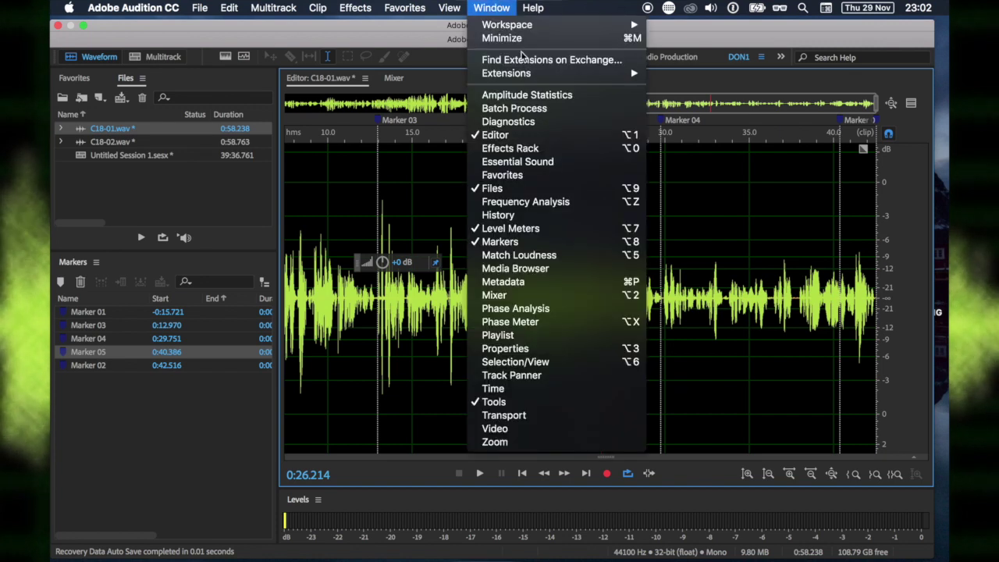
{"action": "left_click", "coordinate": [694, 206]}
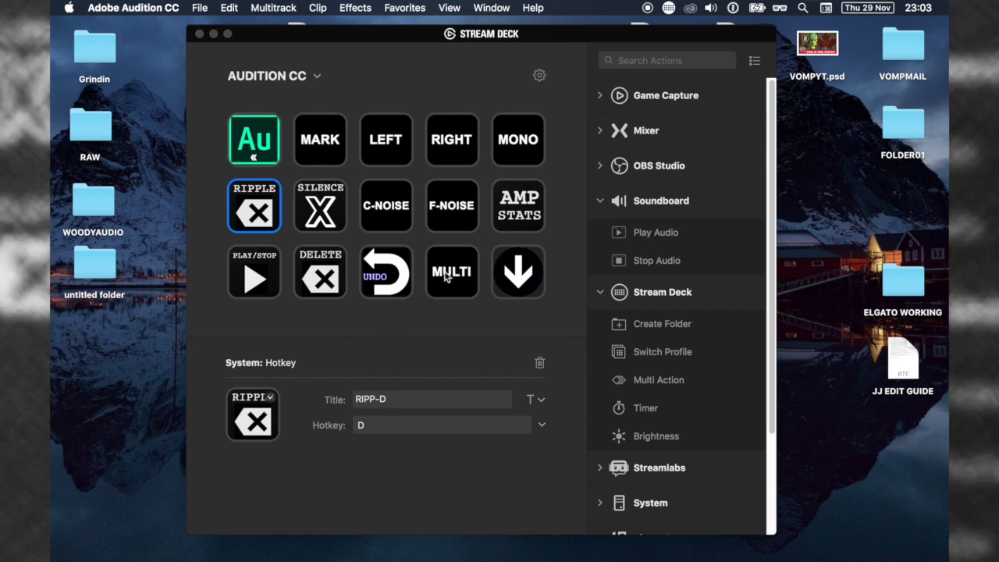
In Adobe Audition, place the playhead at about 0:19 in C18-01.wav and toggle between the waveform and multitrack editors, ending in the multitrack session
{"action": "mouse_move", "coordinate": [406, 538]}
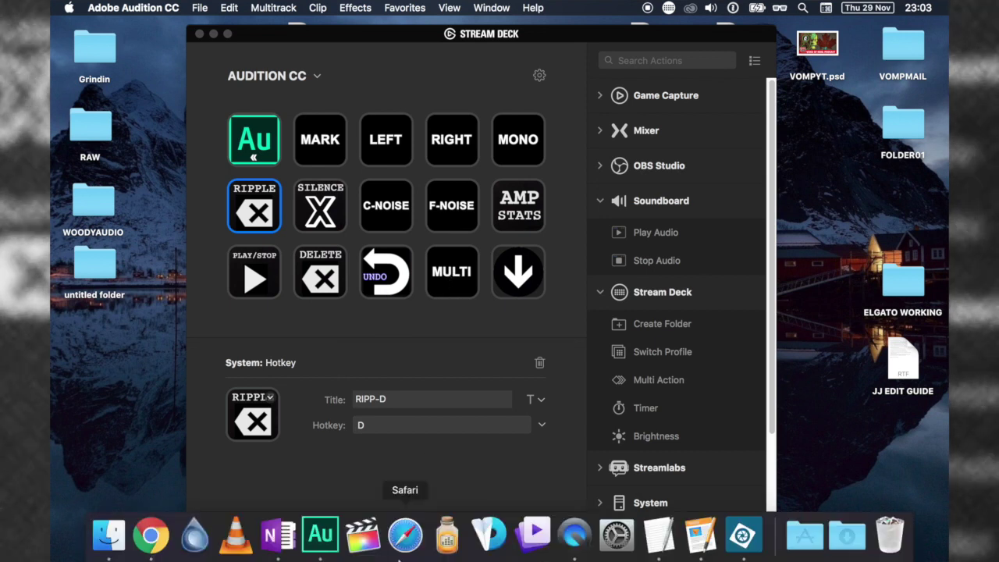
{"action": "left_click", "coordinate": [322, 534]}
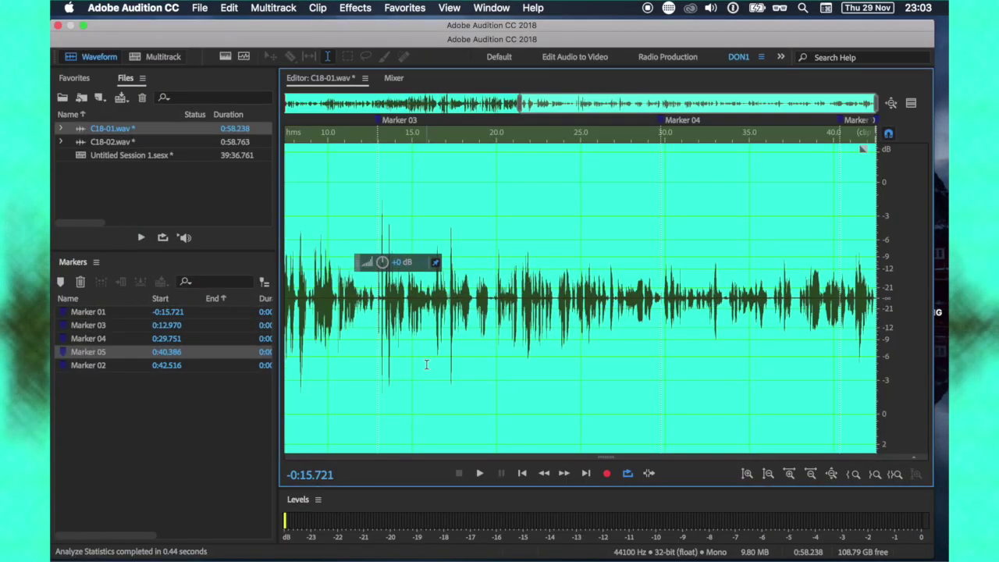
{"action": "left_click", "coordinate": [481, 309]}
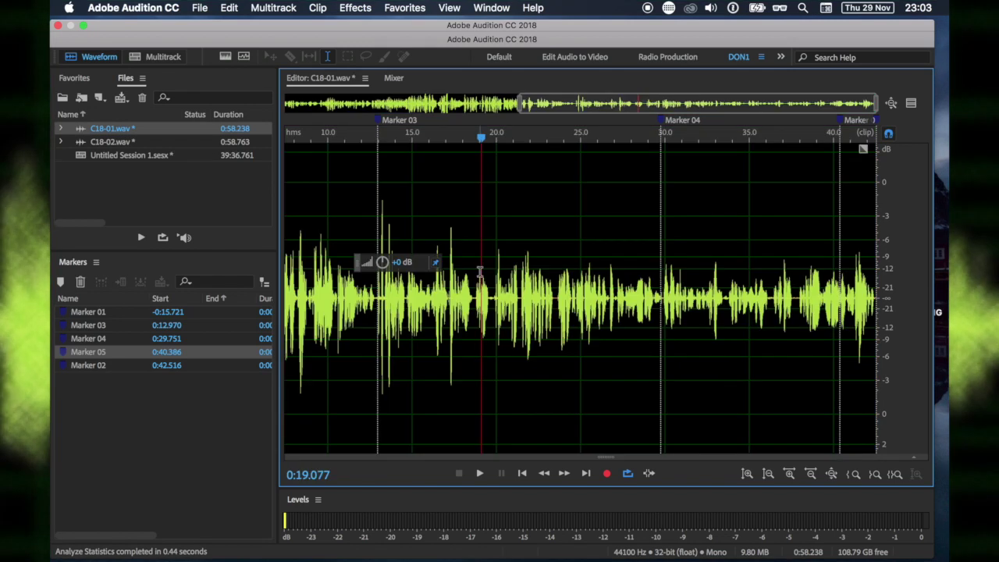
{"action": "key", "text": "0"}
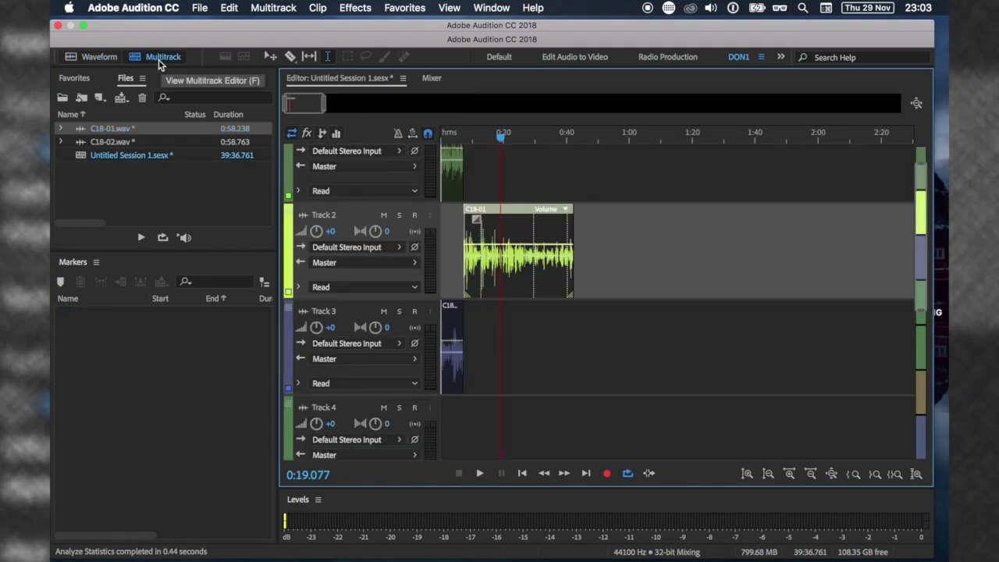
{"action": "left_click", "coordinate": [93, 57]}
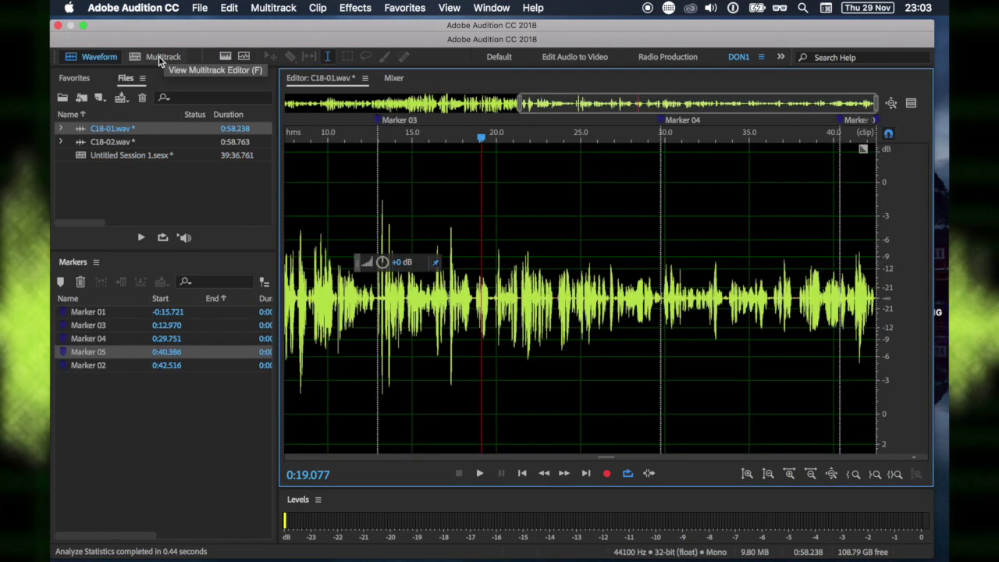
{"action": "left_click", "coordinate": [160, 58]}
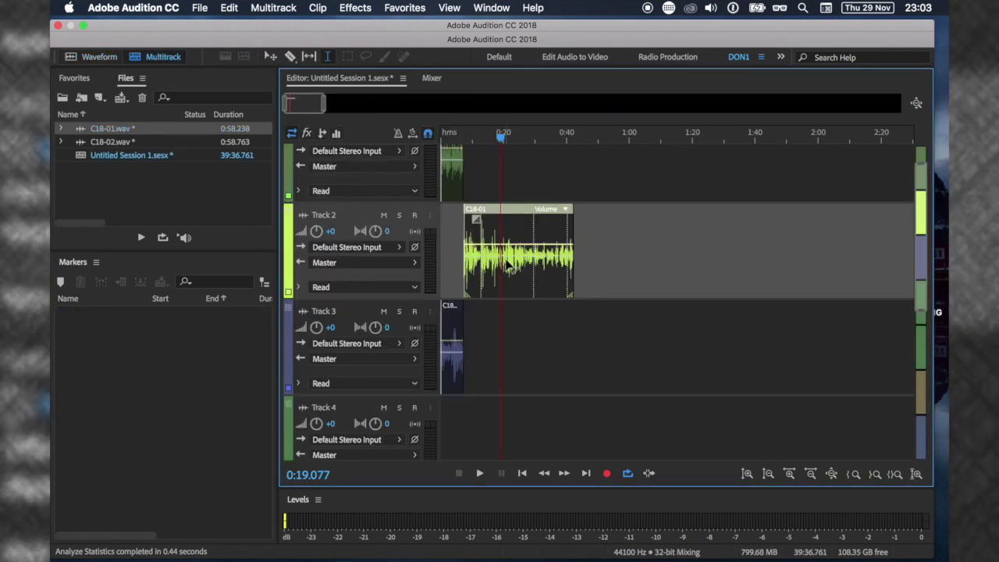
Open Track 2's C18-01 clip in the waveform editor and return to the multitrack session, repeating the round trip once
{"action": "double_click", "coordinate": [515, 271]}
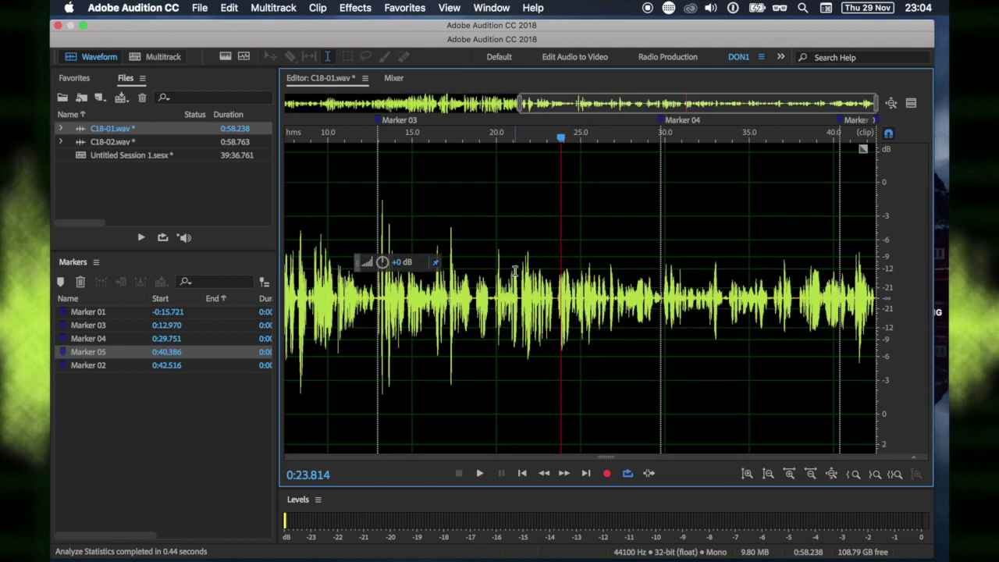
{"action": "key", "text": "8"}
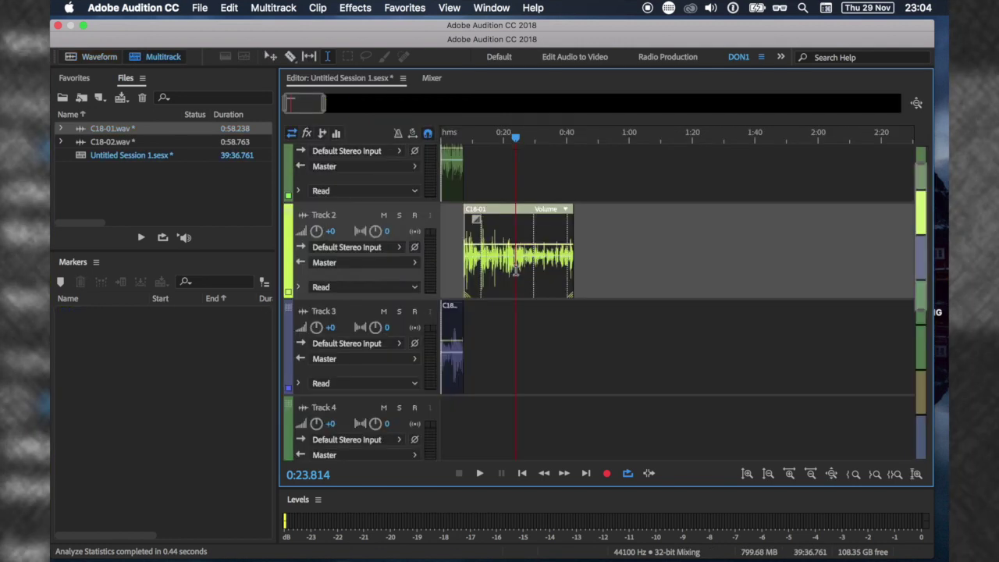
{"action": "double_click", "coordinate": [515, 271]}
{"action": "key", "text": "8"}
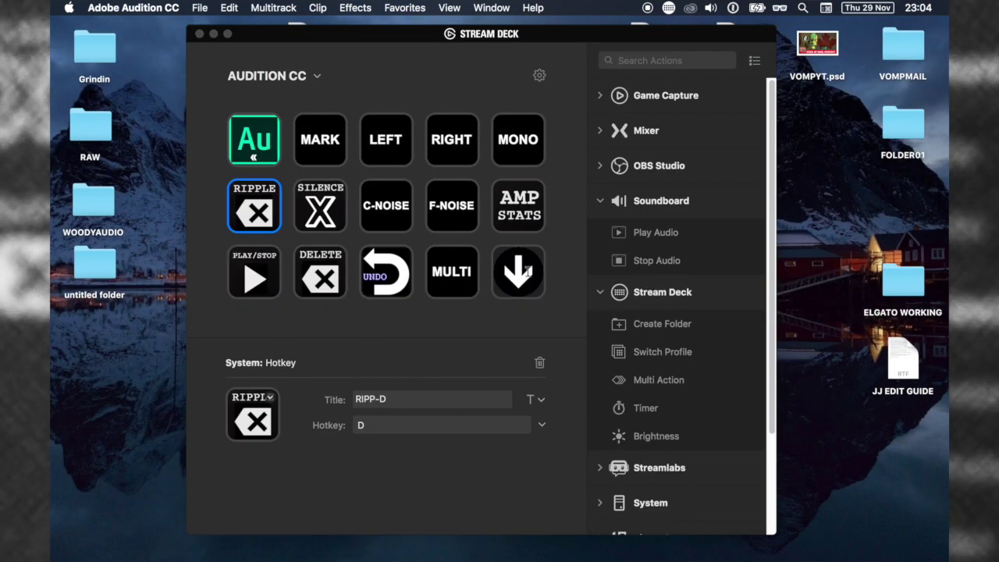
In Stream Deck, review the down-arrow key's hotkey and demonstrate it by minimizing the Stream Deck window and a Chrome window
{"action": "left_click", "coordinate": [528, 271]}
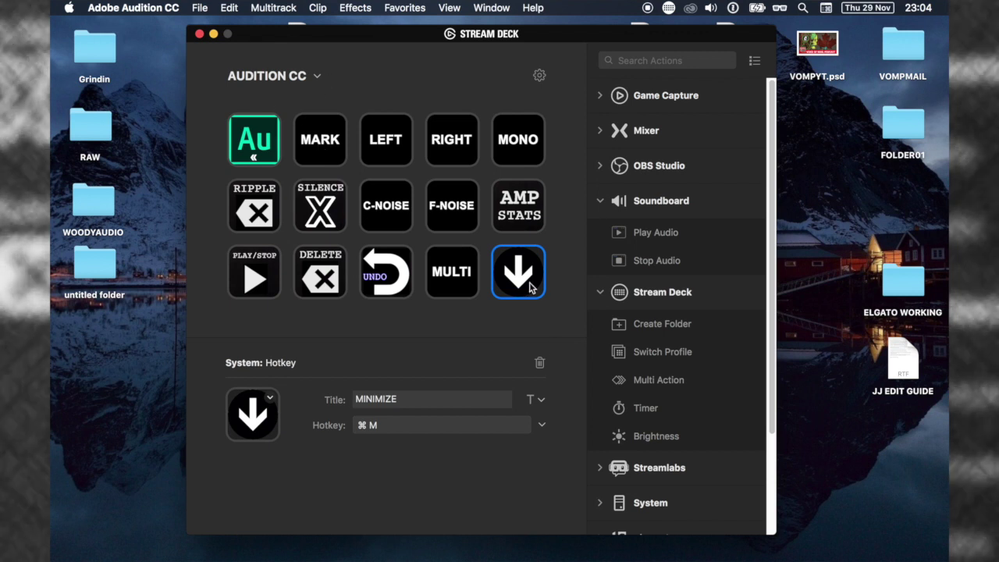
{"action": "key", "text": "super+m"}
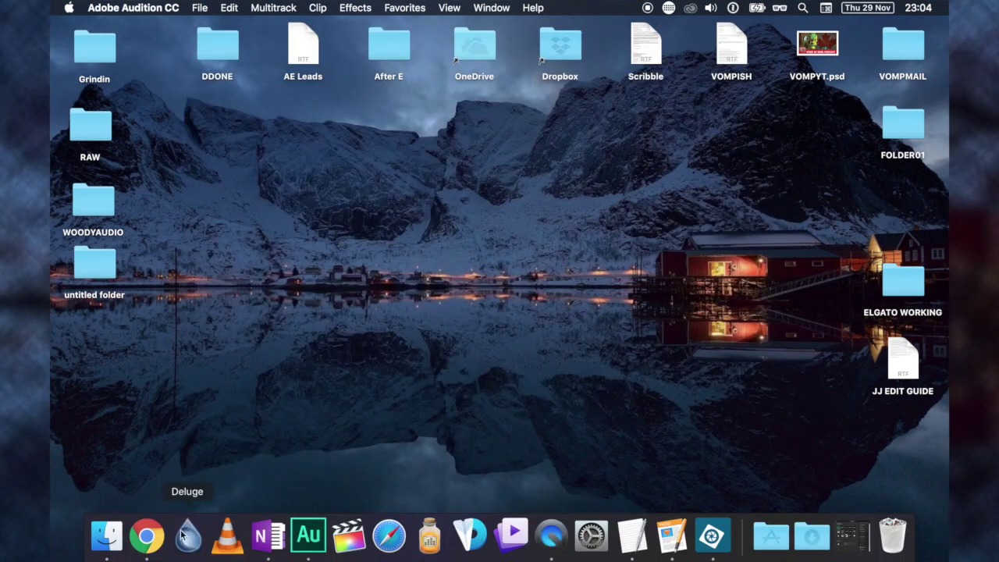
{"action": "left_click", "coordinate": [159, 538]}
{"action": "key", "text": "super+m"}
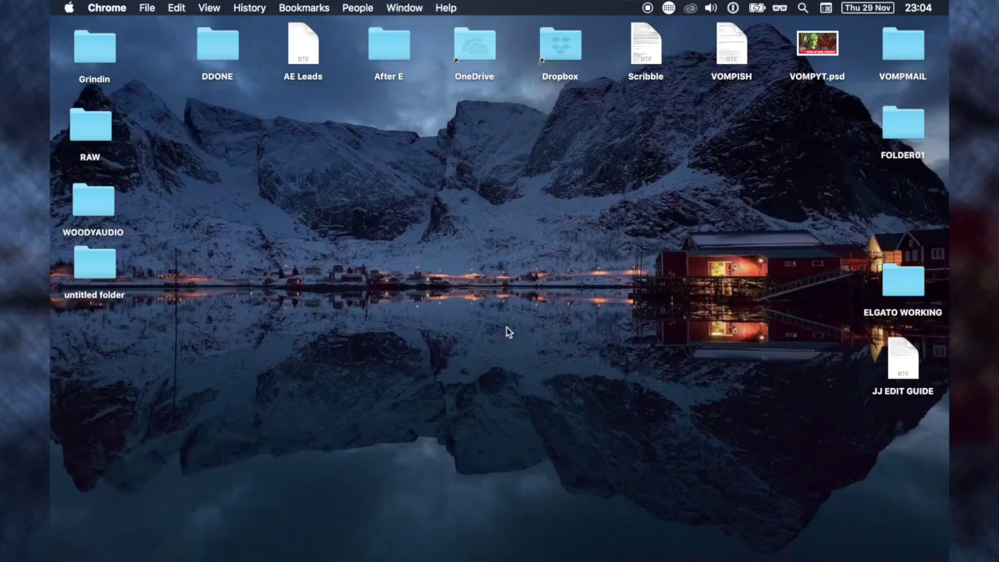
Bring up Adobe Audition, minimize its window and reopen the Stream Deck configuration window
{"action": "left_click", "coordinate": [309, 535]}
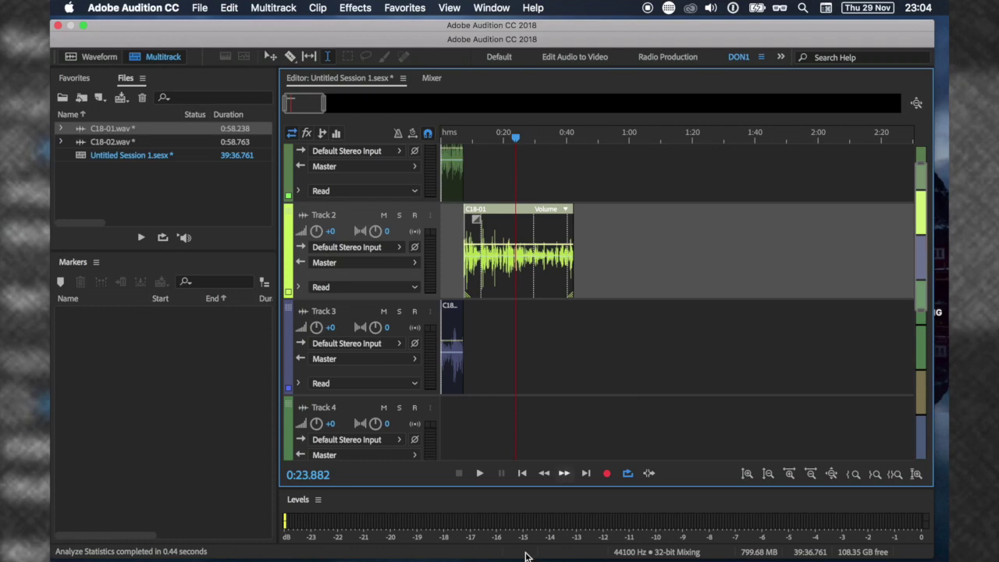
{"action": "mouse_move", "coordinate": [476, 559]}
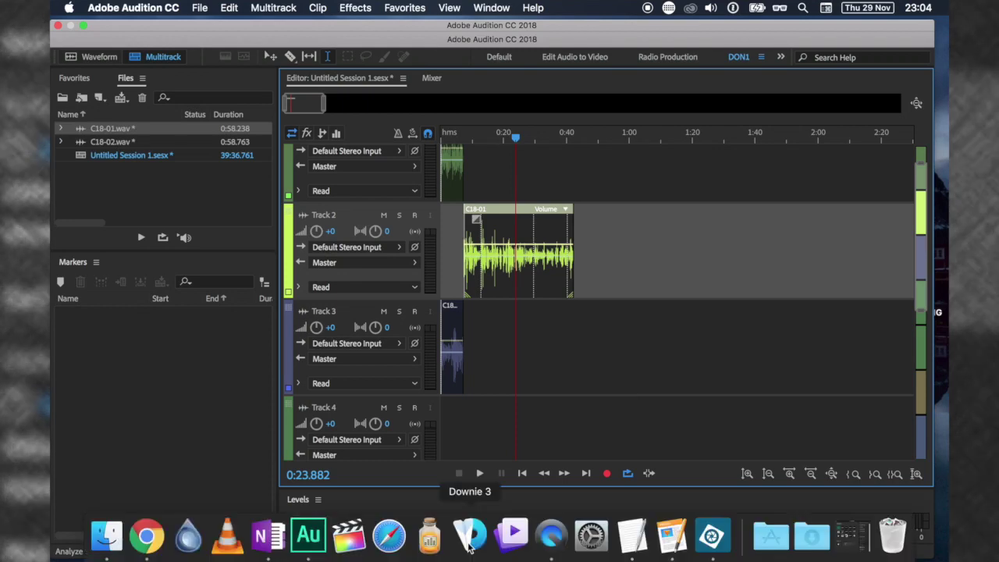
{"action": "key", "text": "super+m"}
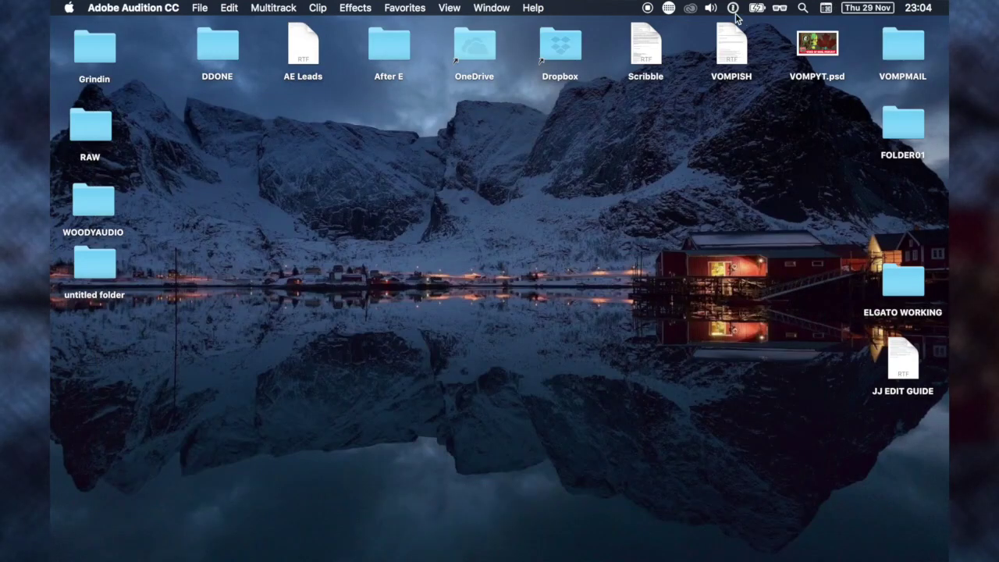
{"action": "left_click", "coordinate": [669, 9]}
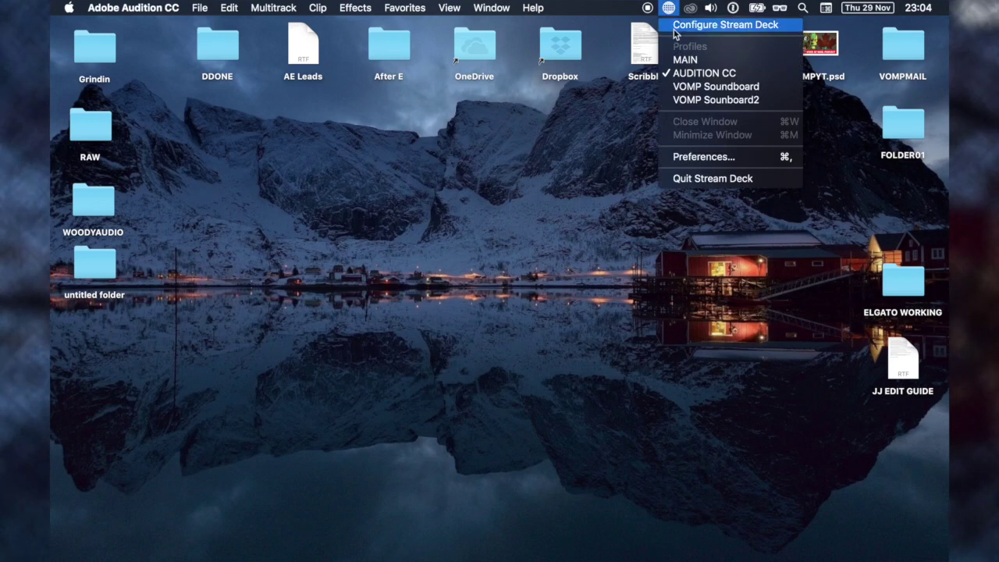
{"action": "left_click", "coordinate": [676, 30]}
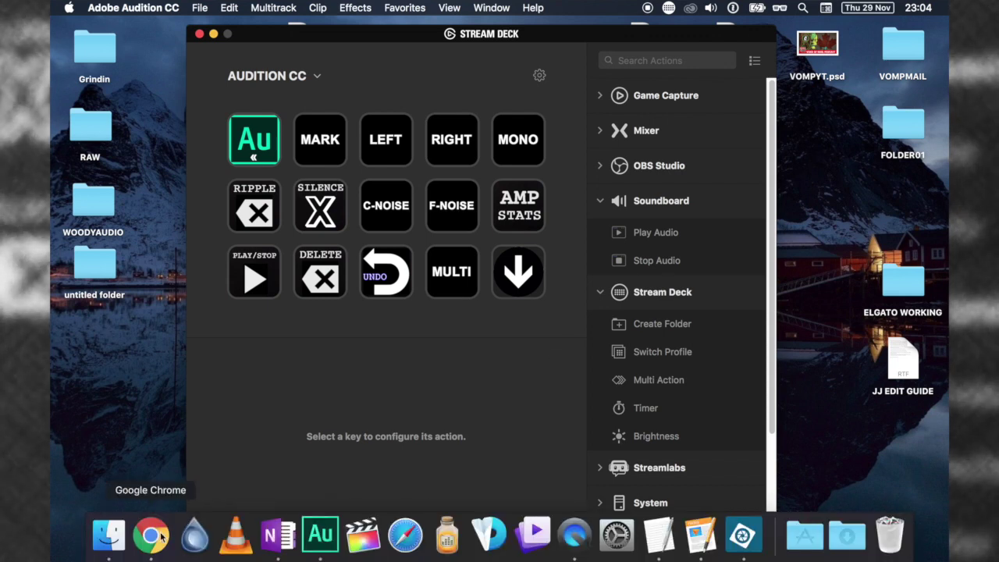
In Chrome, examine the "My Audition CC V1.1 Profile" post on the r/streamdeckprofiles subreddit and minimize the browser window
{"action": "left_click", "coordinate": [160, 532]}
{"action": "scroll", "coordinate": [141, 302], "scroll_direction": "up", "scroll_amount": 10}
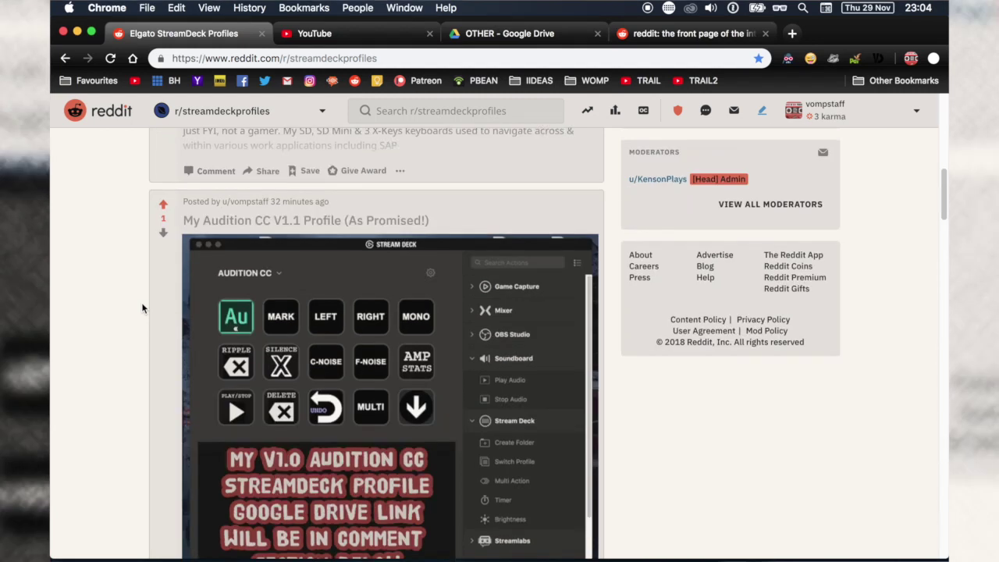
{"action": "scroll", "coordinate": [141, 308], "scroll_direction": "up", "scroll_amount": 3}
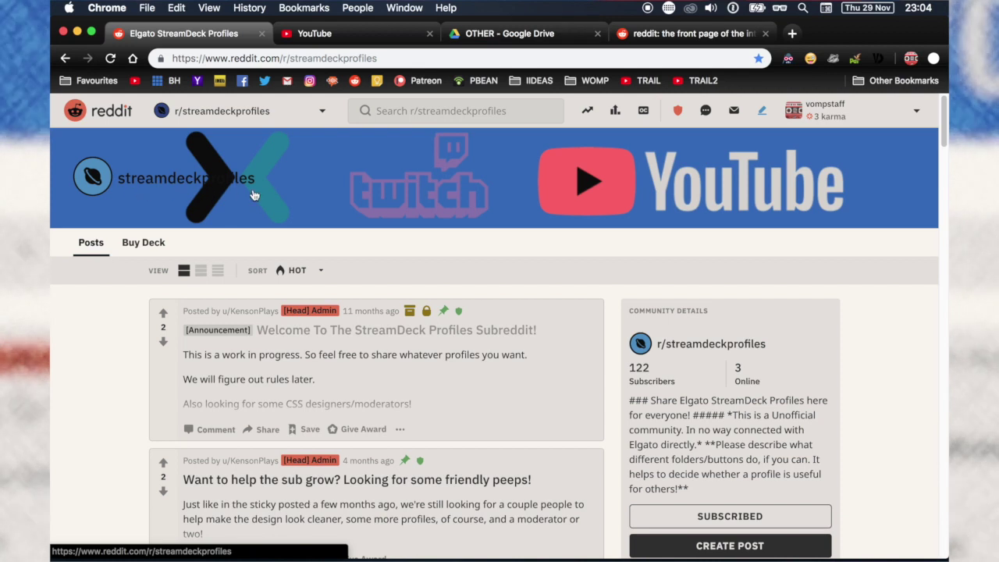
{"action": "scroll", "coordinate": [264, 229], "scroll_direction": "down", "scroll_amount": 6}
{"action": "scroll", "coordinate": [264, 236], "scroll_direction": "down", "scroll_amount": 5}
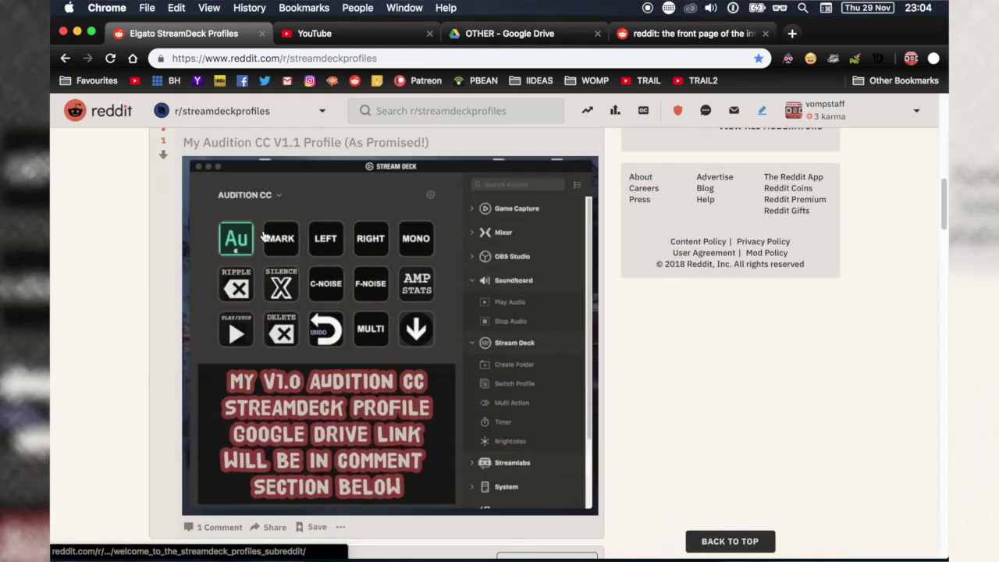
{"action": "scroll", "coordinate": [376, 239], "scroll_direction": "up", "scroll_amount": 2}
{"action": "scroll", "coordinate": [397, 252], "scroll_direction": "down", "scroll_amount": 4}
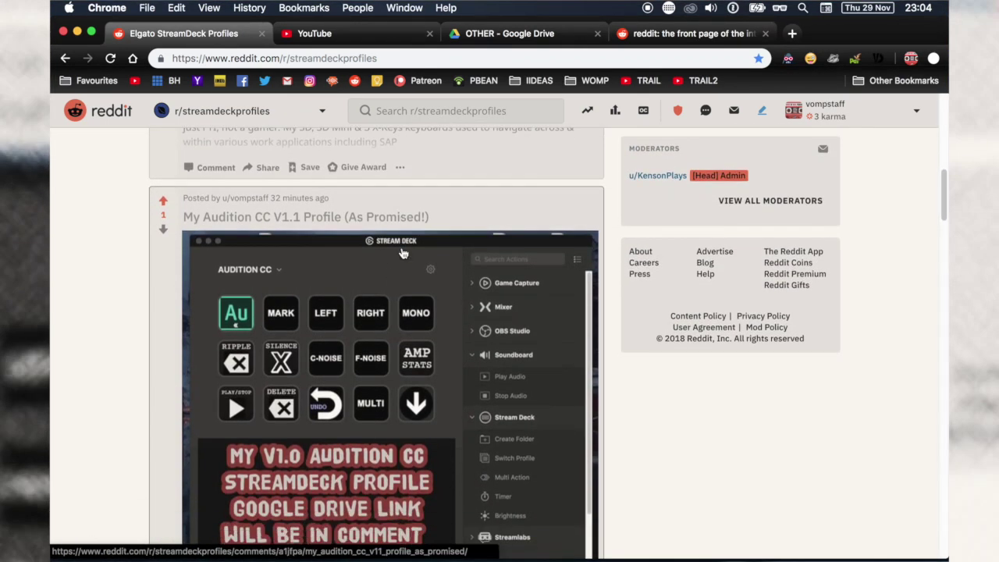
{"action": "scroll", "coordinate": [506, 304], "scroll_direction": "up", "scroll_amount": 2}
{"action": "scroll", "coordinate": [506, 305], "scroll_direction": "up", "scroll_amount": 1}
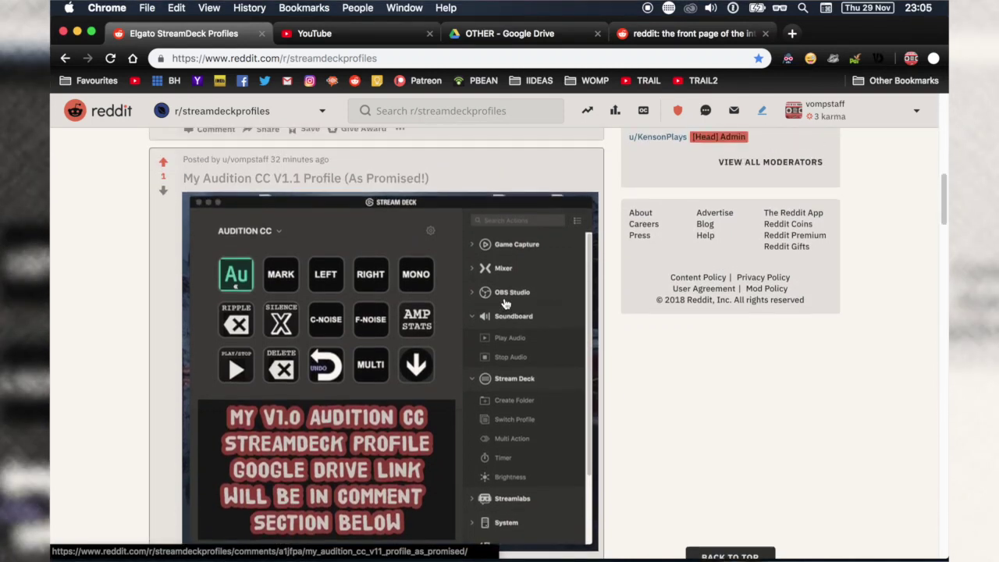
{"action": "scroll", "coordinate": [506, 304], "scroll_direction": "down", "scroll_amount": 2}
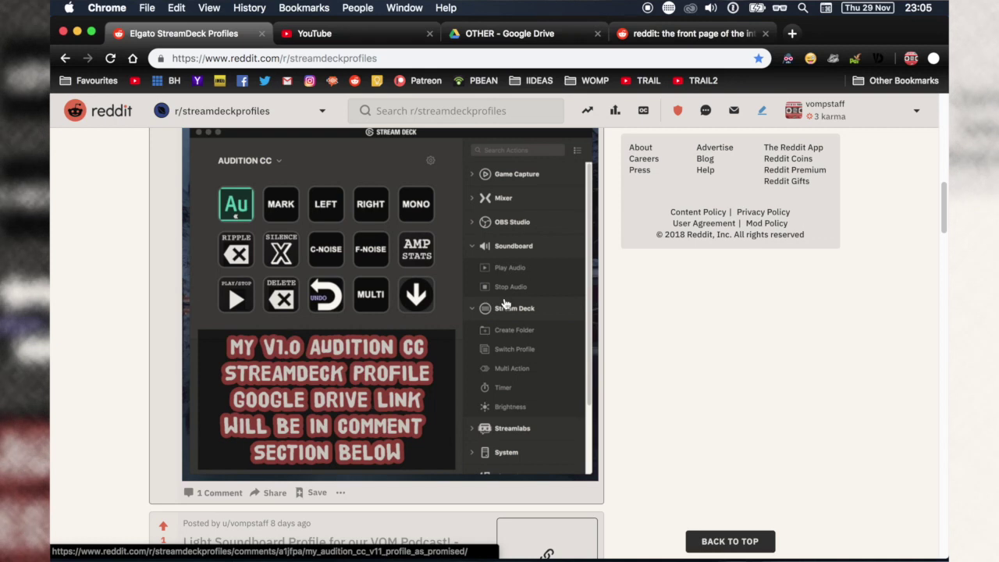
{"action": "scroll", "coordinate": [503, 305], "scroll_direction": "up", "scroll_amount": 5}
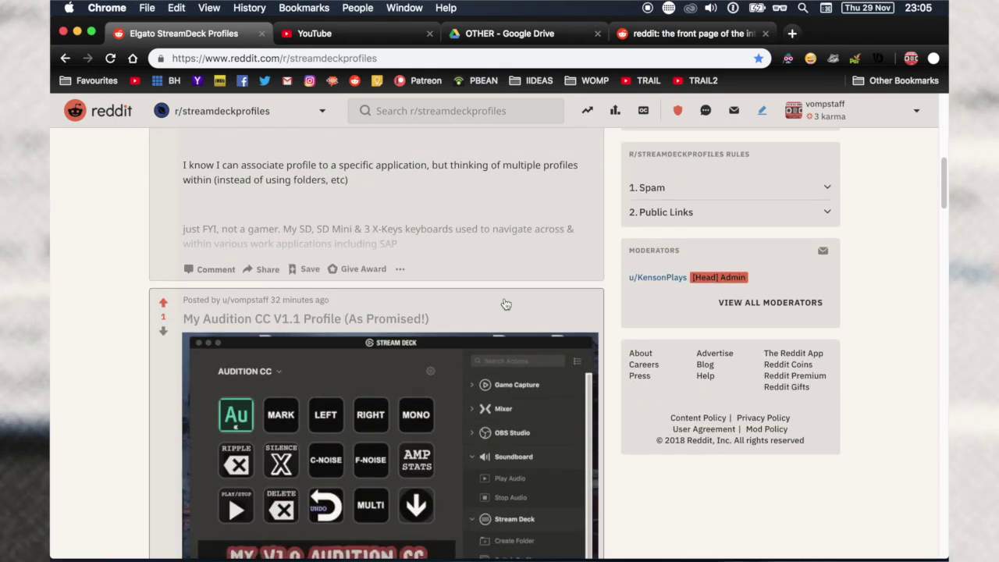
{"action": "scroll", "coordinate": [505, 304], "scroll_direction": "down", "scroll_amount": 2}
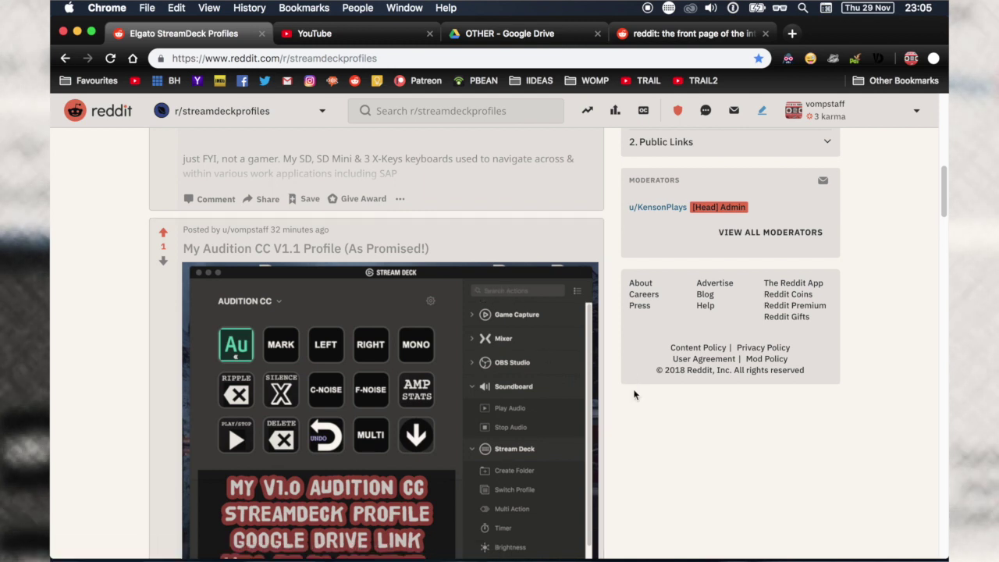
{"action": "scroll", "coordinate": [632, 394], "scroll_direction": "down", "scroll_amount": 2}
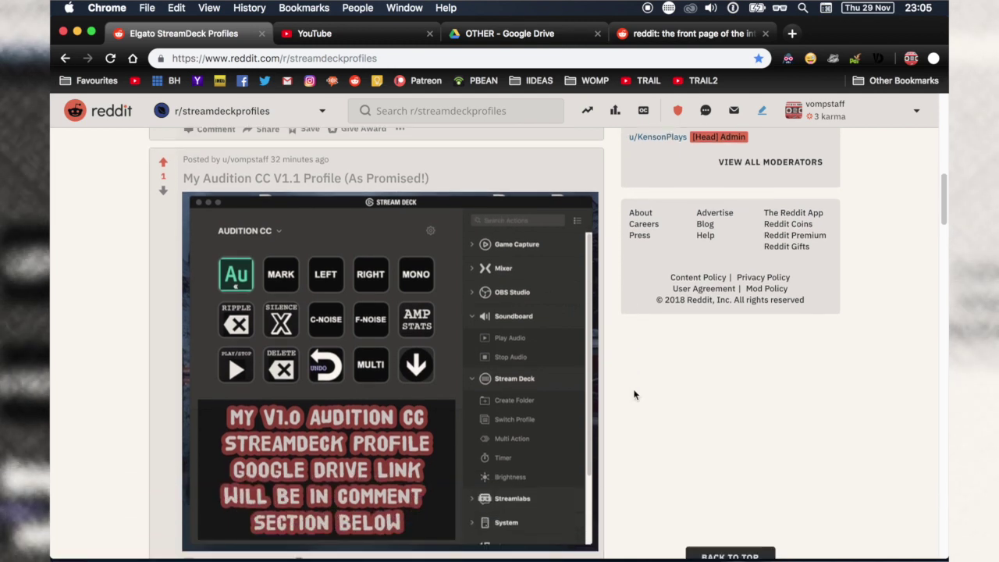
{"action": "scroll", "coordinate": [633, 395], "scroll_direction": "down", "scroll_amount": 2}
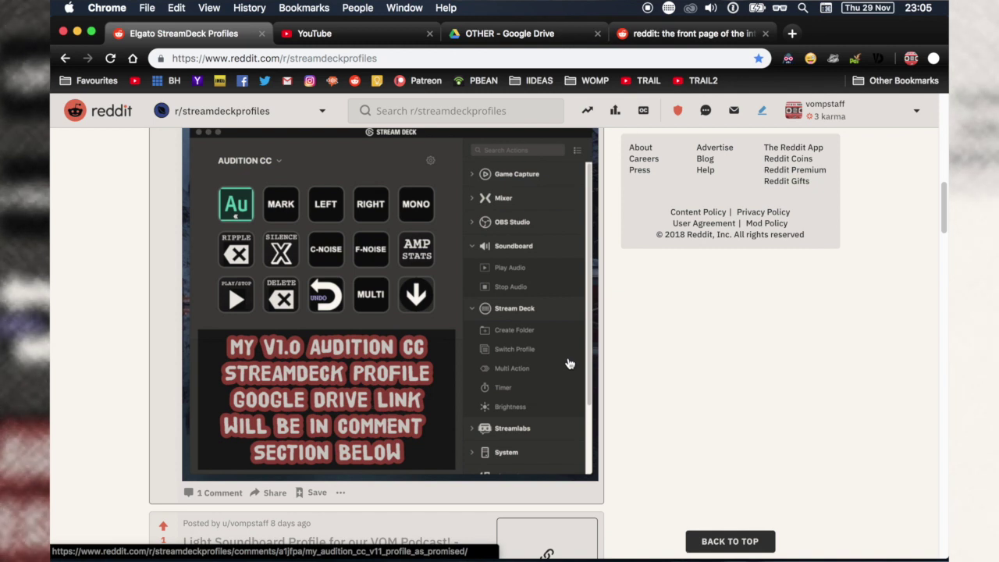
{"action": "mouse_move", "coordinate": [615, 556]}
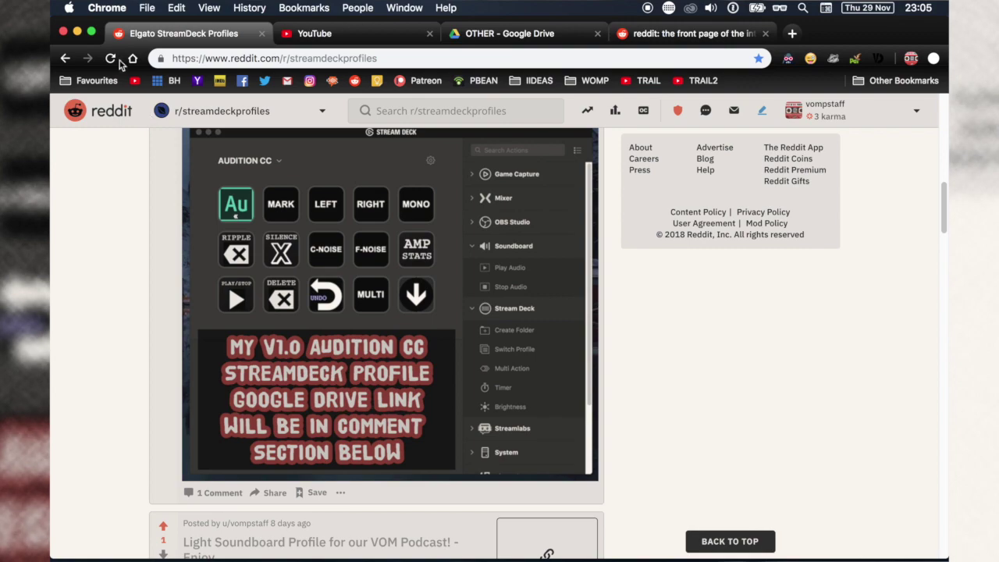
{"action": "left_click", "coordinate": [78, 33]}
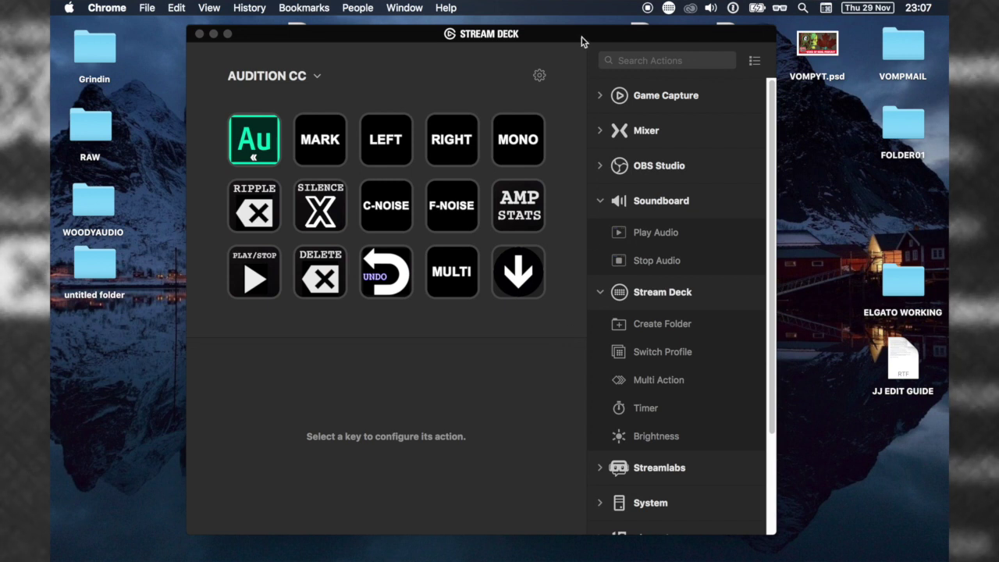
{"action": "left_click_drag", "start_coordinate": [581, 41], "coordinate": [577, 50]}
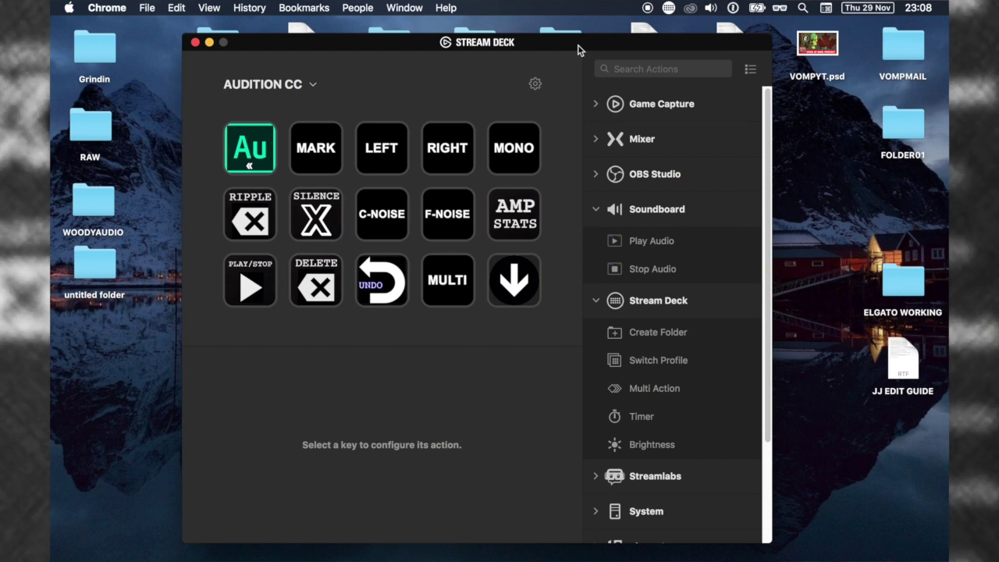
{"action": "left_click_drag", "start_coordinate": [580, 43], "coordinate": [587, 40]}
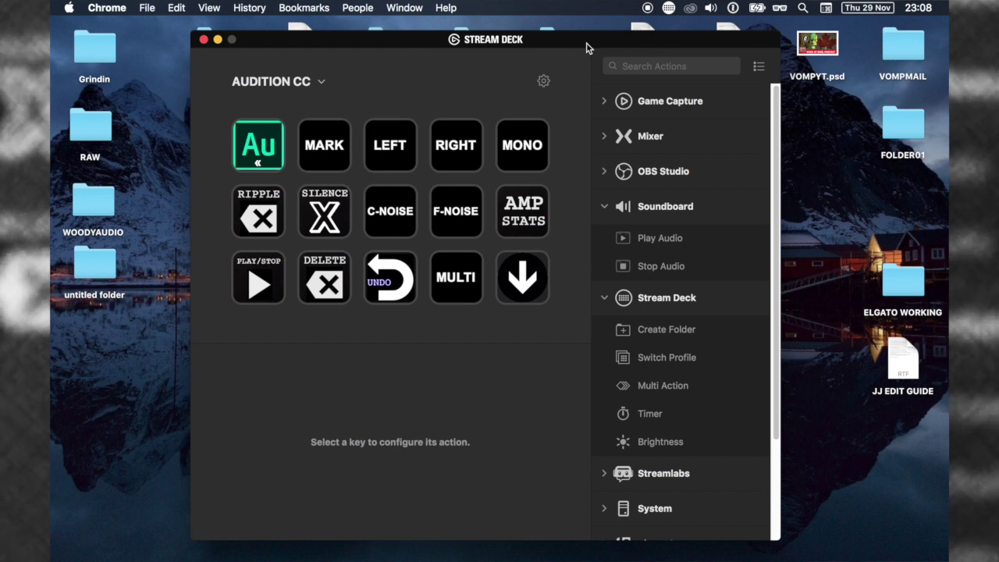
{"action": "left_click_drag", "start_coordinate": [588, 48], "coordinate": [591, 47]}
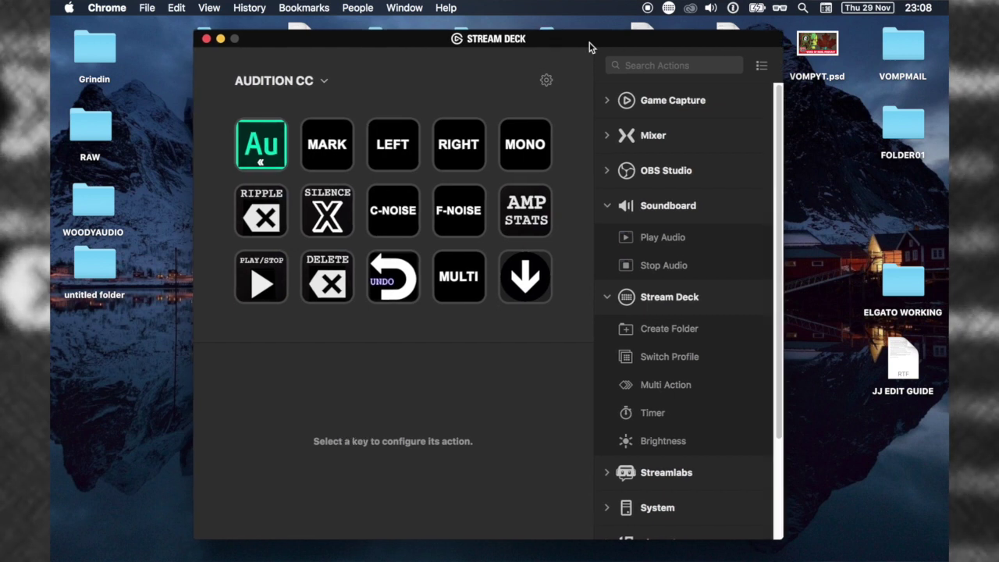